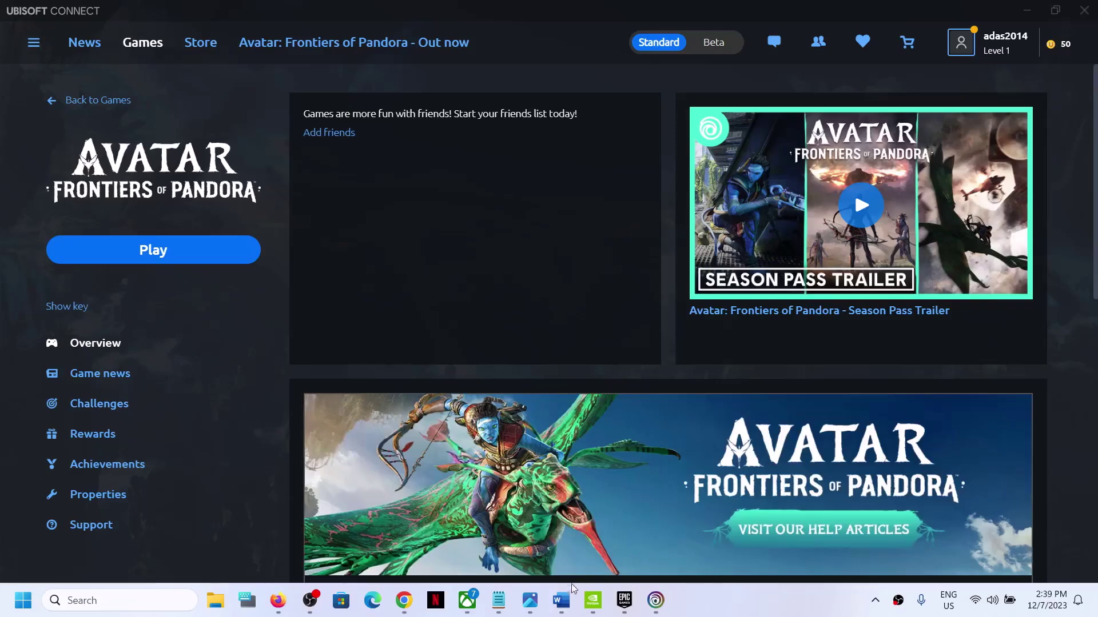
Step: Bring the Word audio-fix steps document in front of Ubisoft Connect
left_click(568, 602)
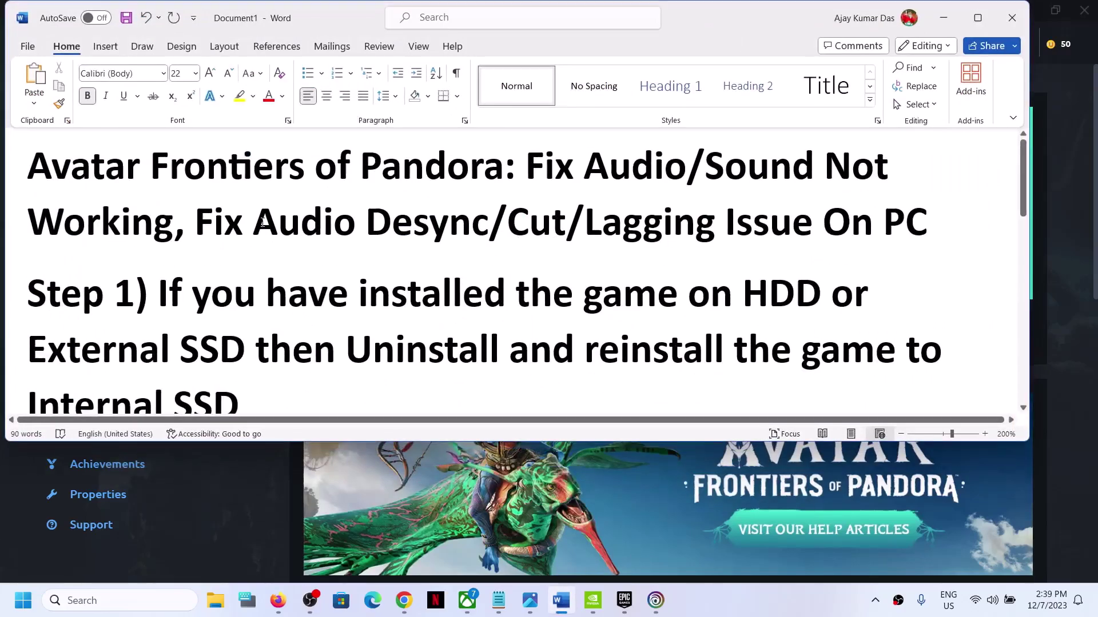
Step: Highlight 'Audio Desync', 'Cut' and 'Lagging' in the document title
left_click_drag(262, 223, 488, 226)
double_click(529, 224)
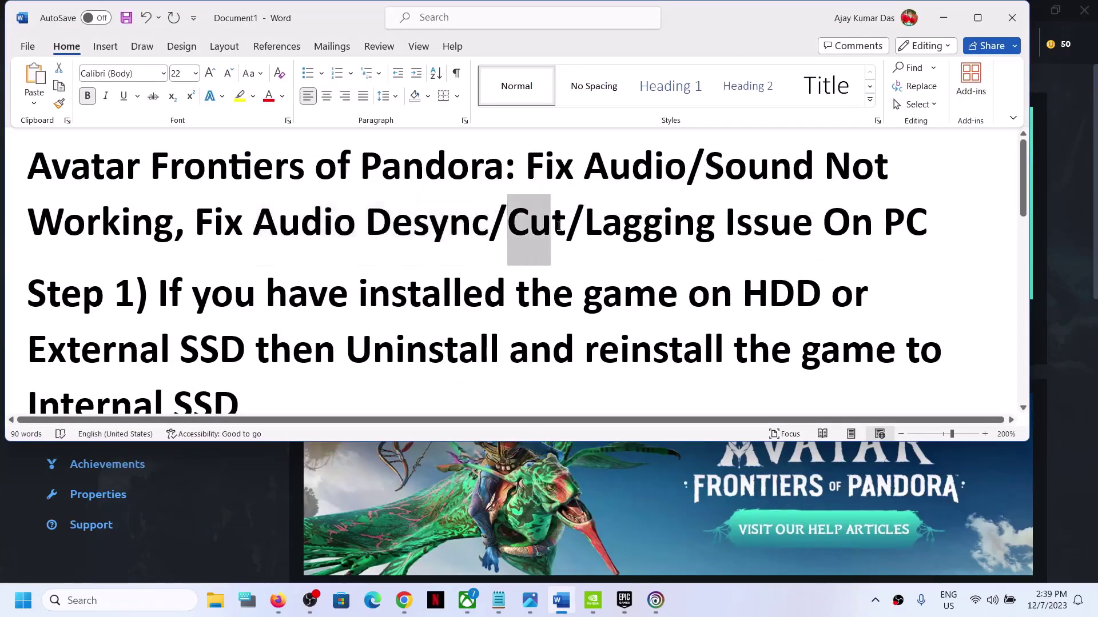
double_click(709, 224)
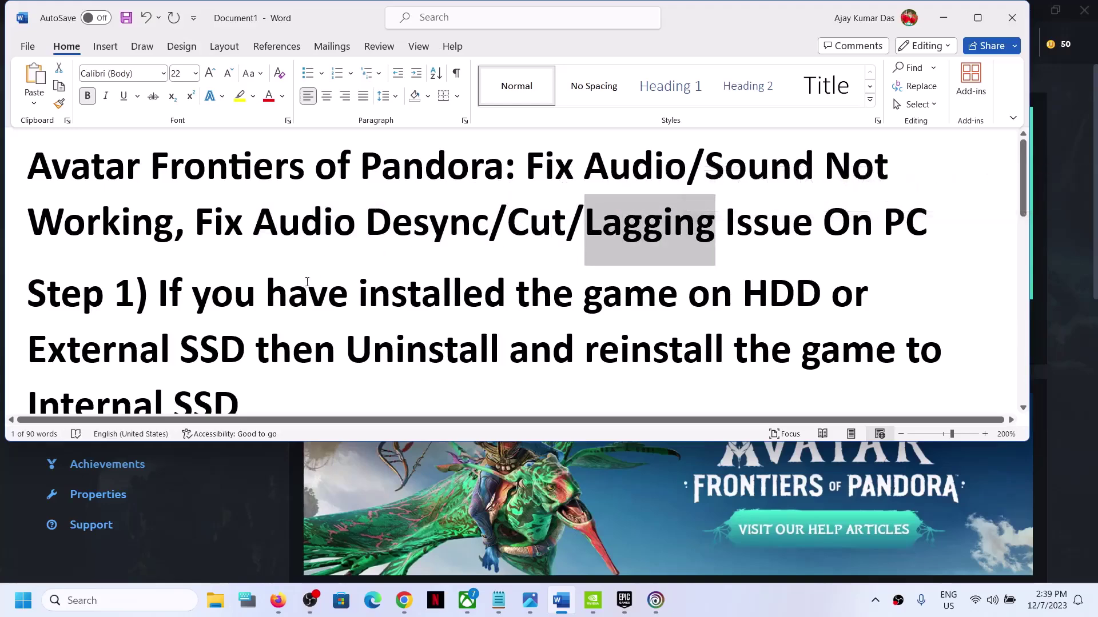
scroll(721, 218, "down", 1)
left_click(169, 225)
Step: Highlight the Step 1 phrases about the External SSD and reinstalling to the Internal SSD
left_click_drag(361, 232, 828, 247)
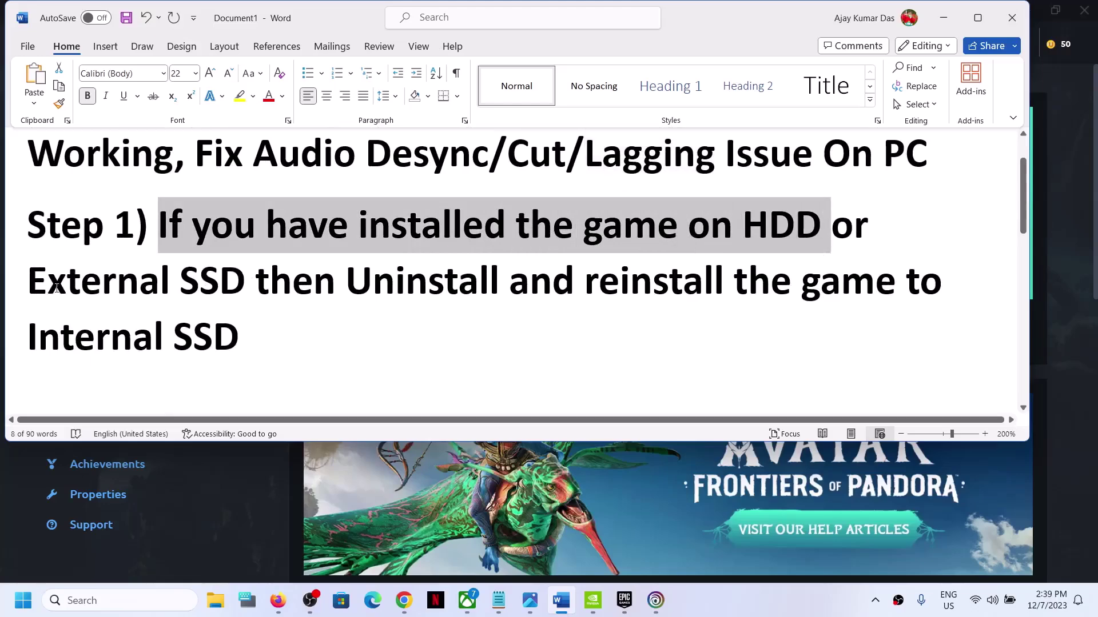
left_click_drag(56, 289, 251, 286)
left_click(240, 337)
left_click_drag(347, 282, 167, 342)
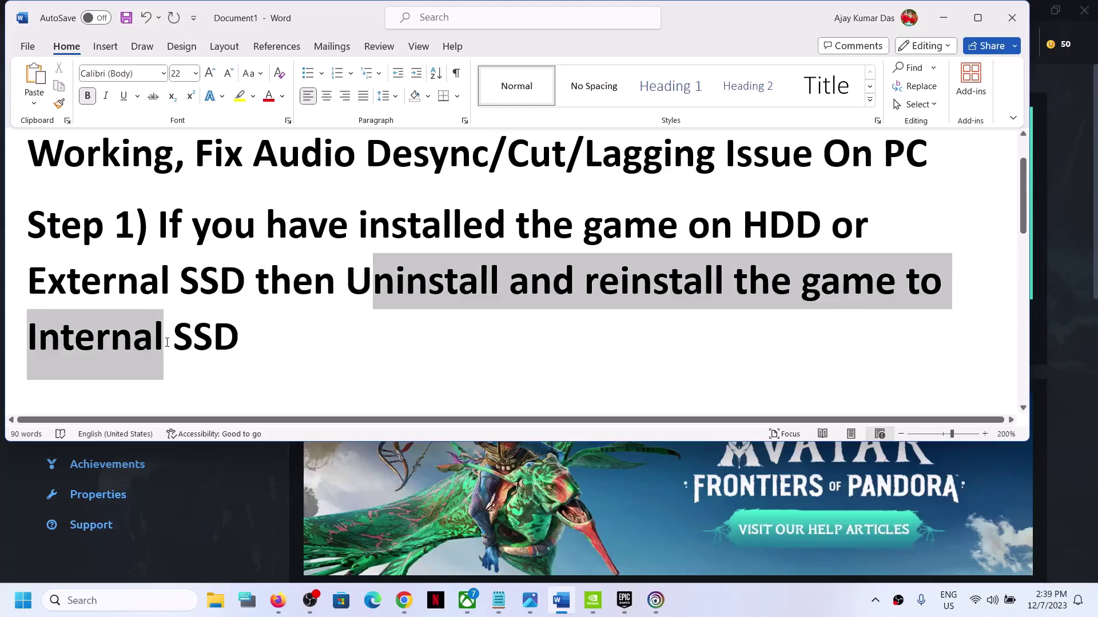
left_click(469, 385)
scroll(457, 369, "down", 1)
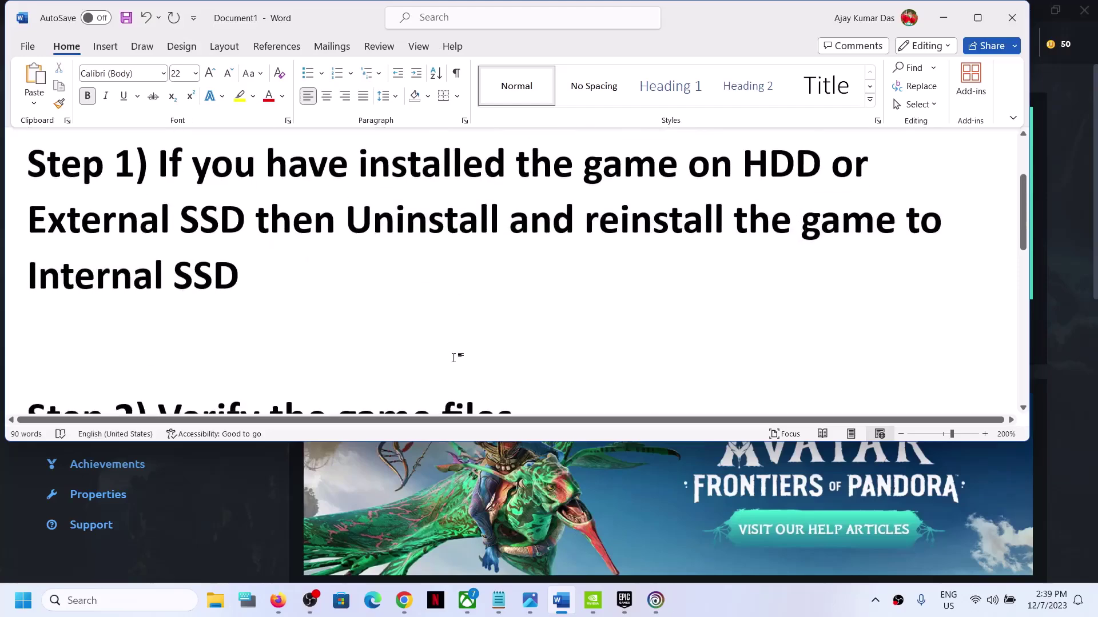
scroll(454, 357, "up", 1)
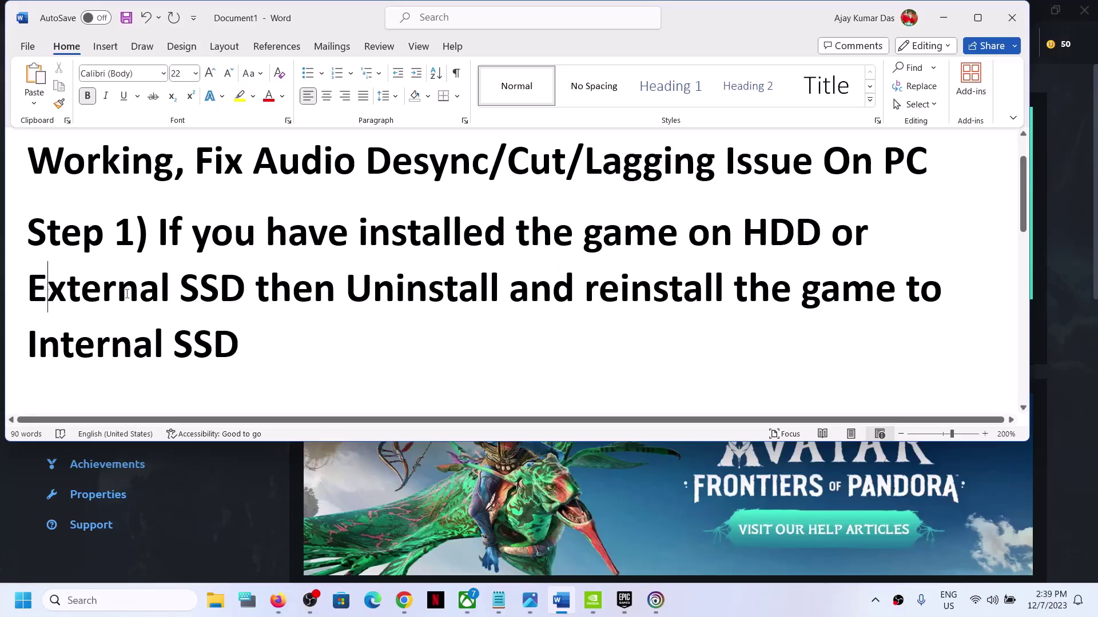
left_click_drag(127, 294, 244, 293)
left_click(240, 343)
left_click_drag(586, 289, 241, 341)
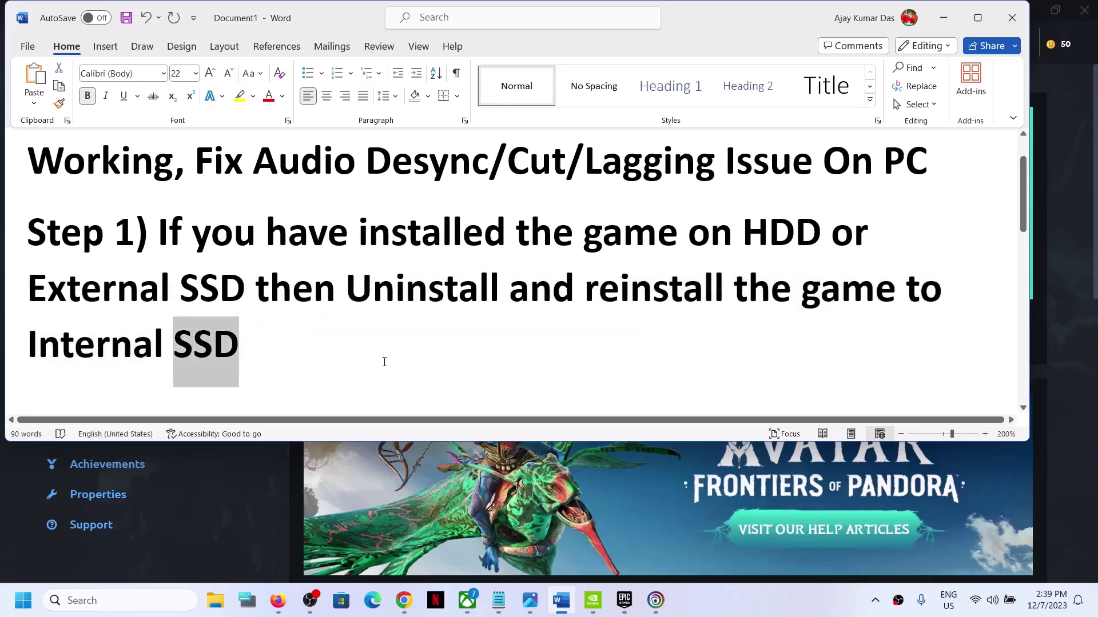
left_click(384, 361)
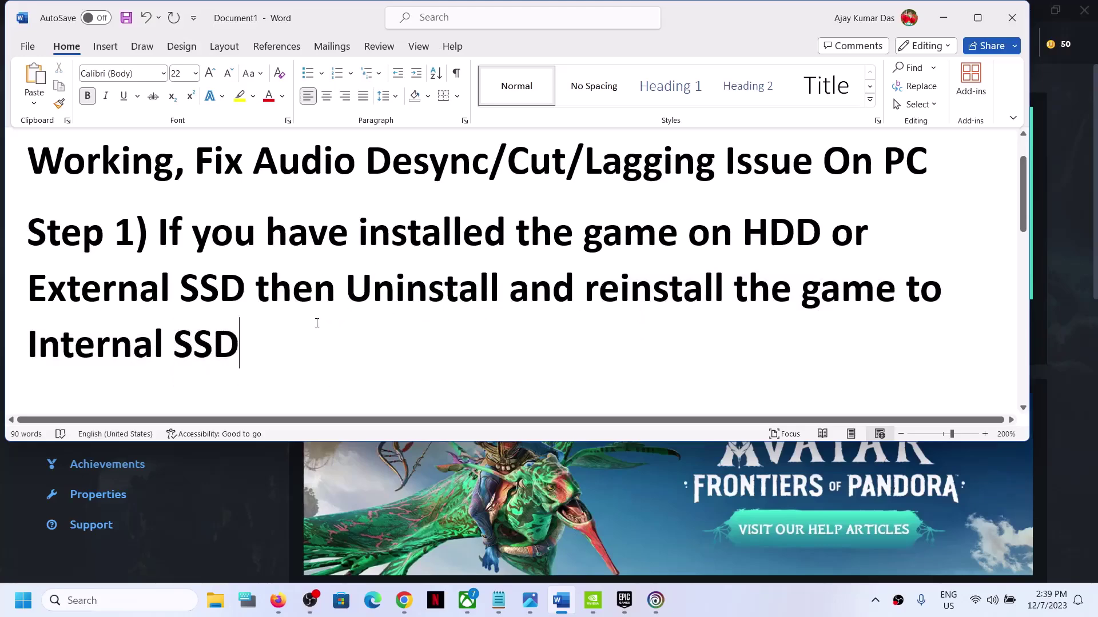
Step: Highlight 'Verify the game files' in Step 2, then minimize Word
left_click_drag(290, 327, 159, 232)
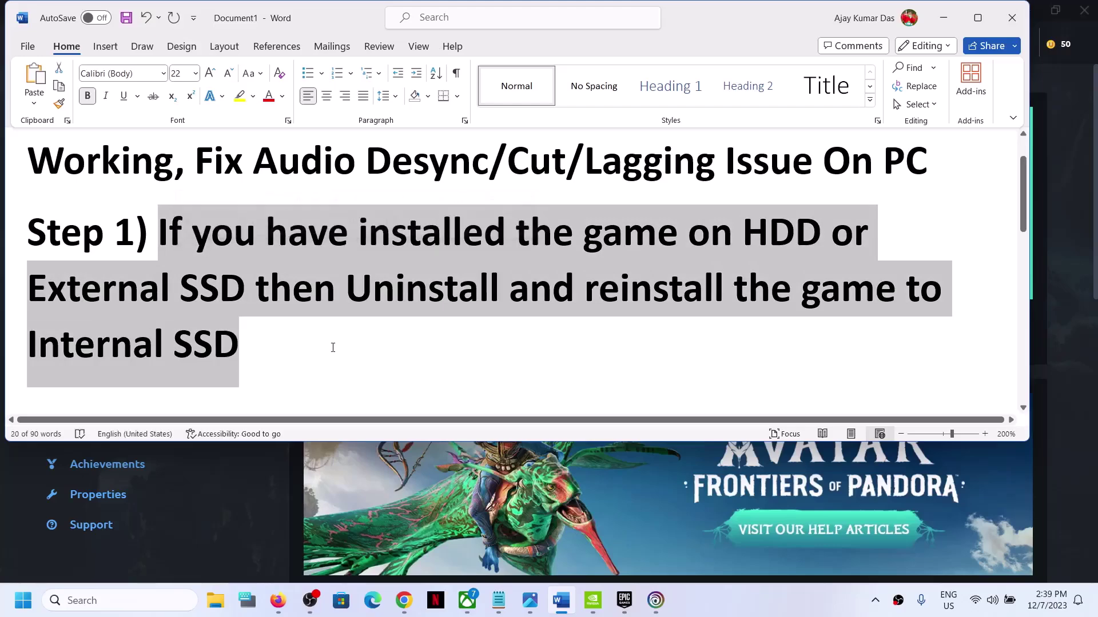
scroll(332, 348, "down", 2)
scroll(332, 348, "down", 1)
left_click_drag(180, 345, 518, 350)
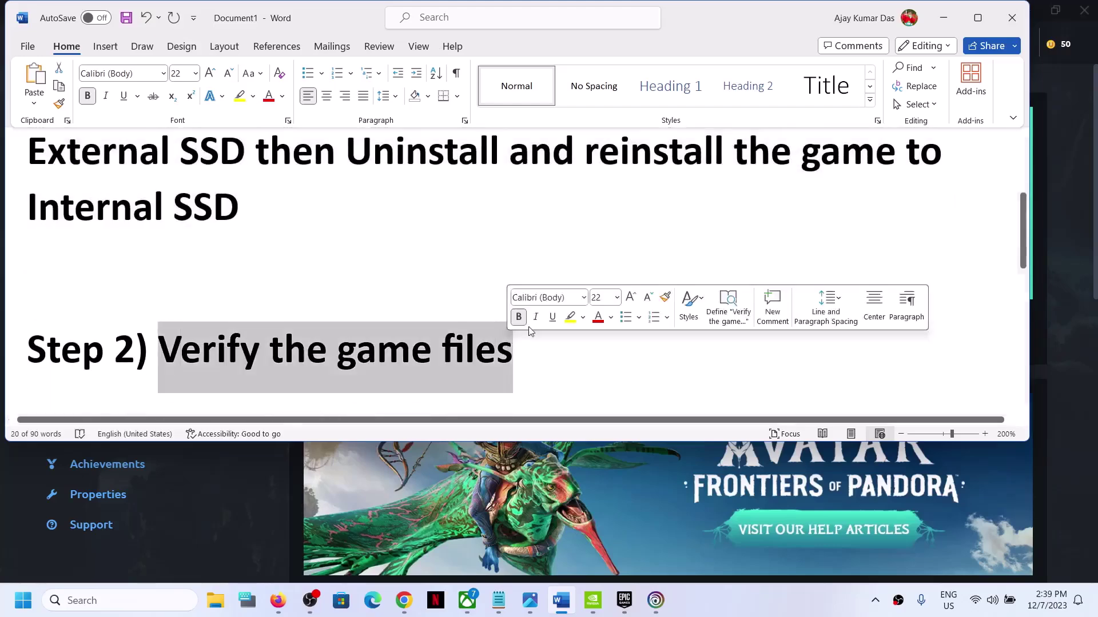
left_click(946, 20)
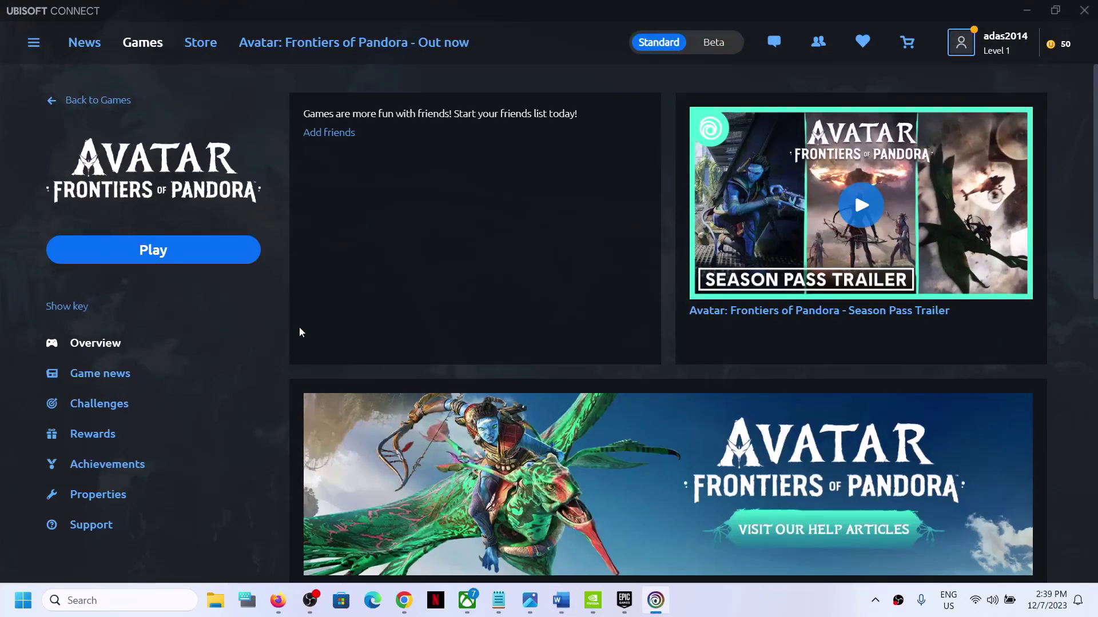
Step: Show Verify files in the Avatar tile's actions in the Games library, then switch to Epic Games
left_click(139, 44)
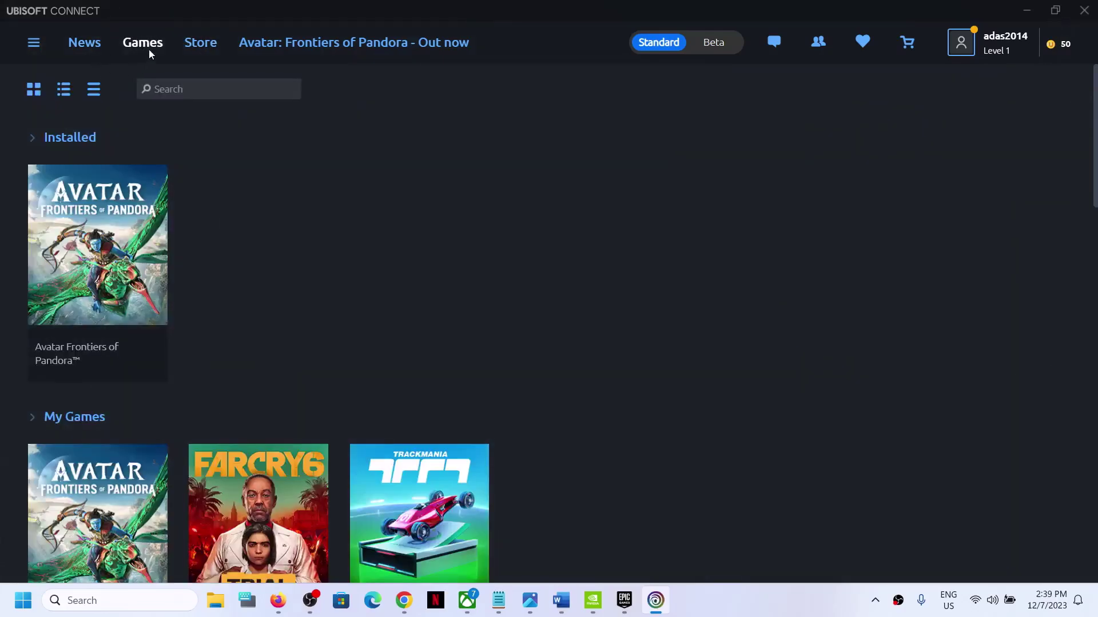
mouse_move(135, 357)
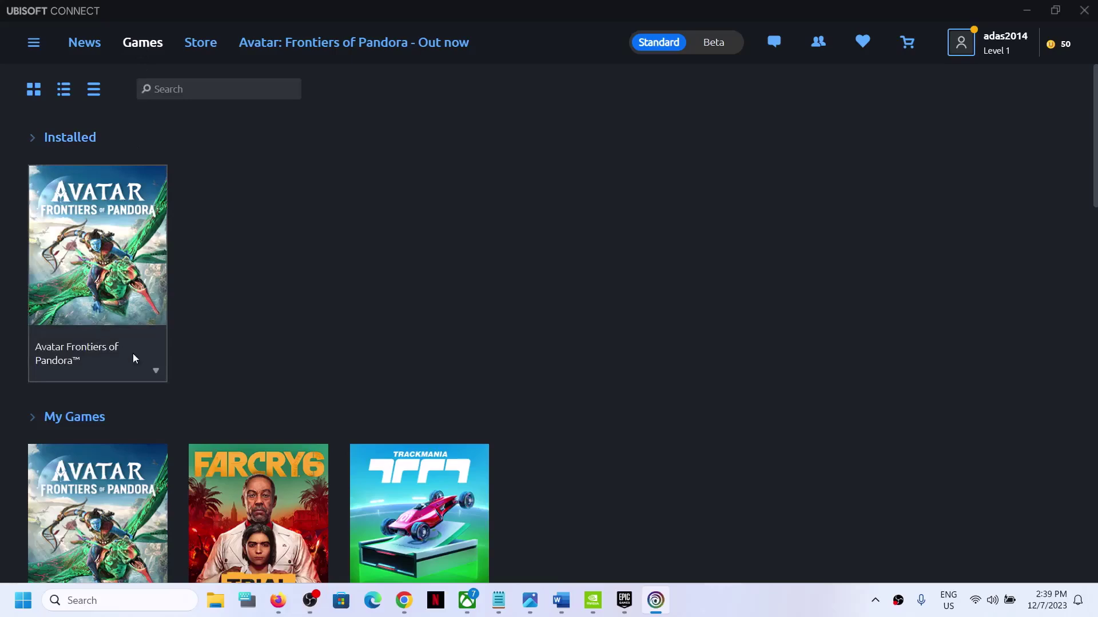
left_click(157, 372)
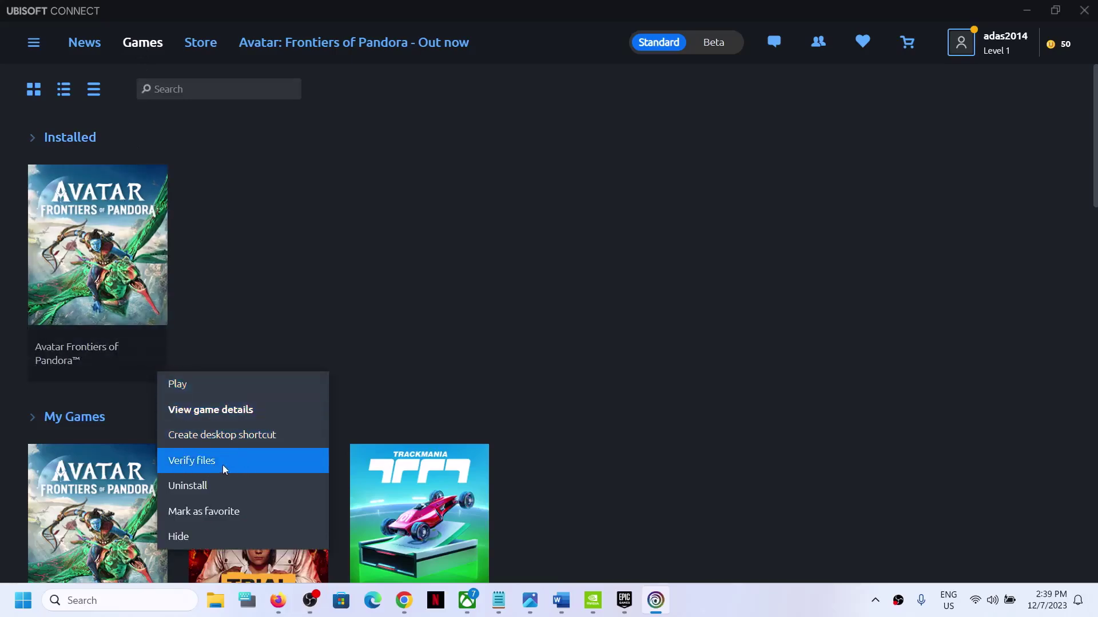
left_click(647, 319)
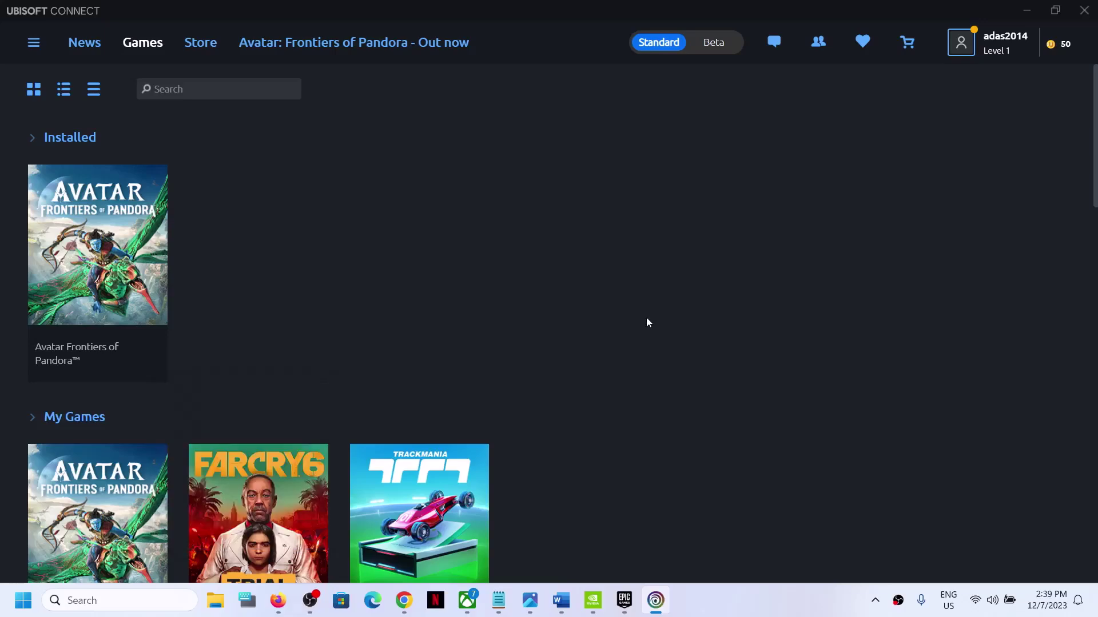
left_click(624, 600)
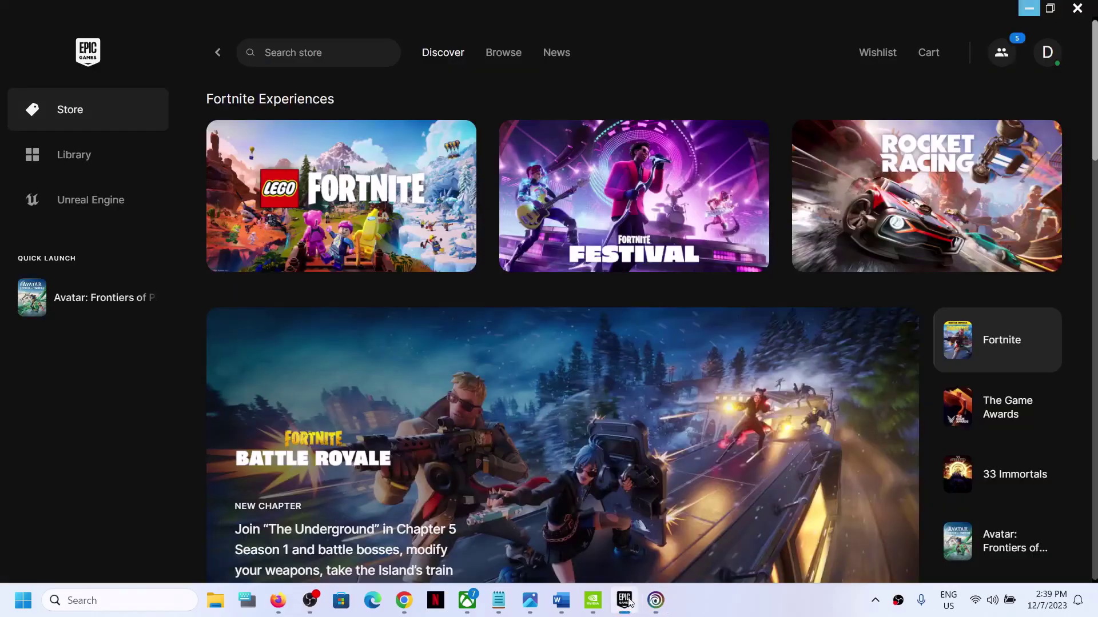
Step: Open Manage for Avatar in the Epic Games Library to show Verify Files, then return to Word
left_click(97, 165)
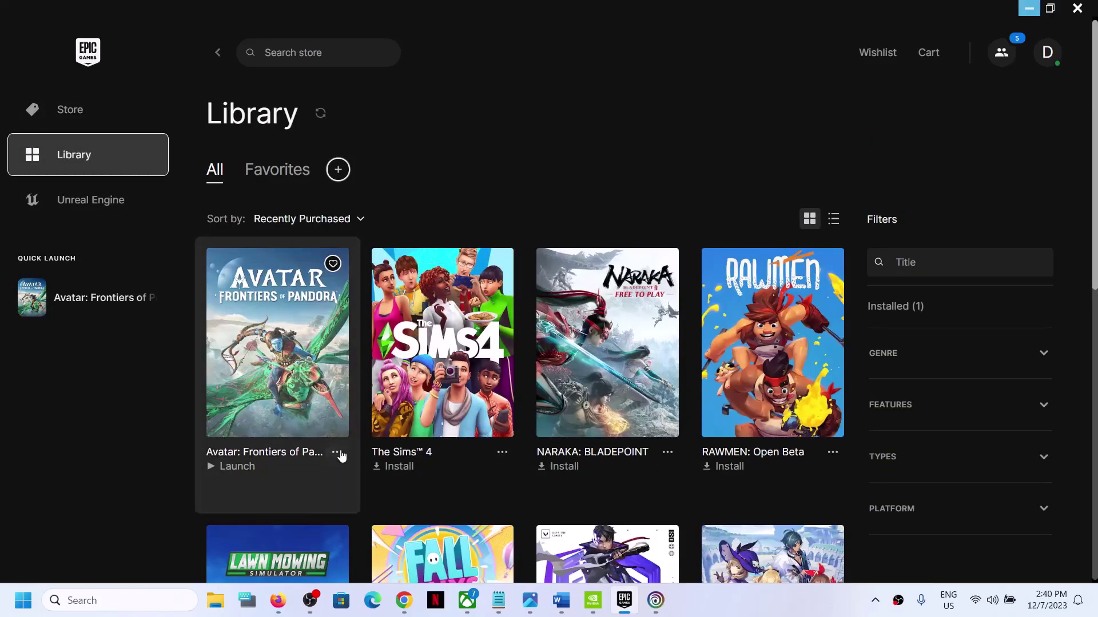
left_click(337, 453)
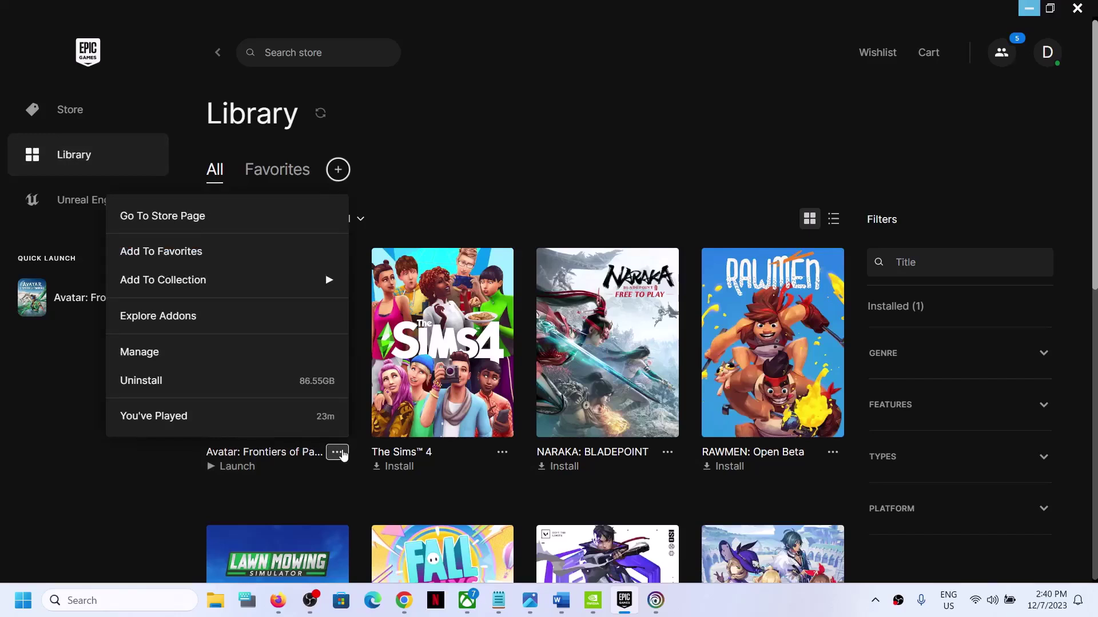
left_click(83, 357)
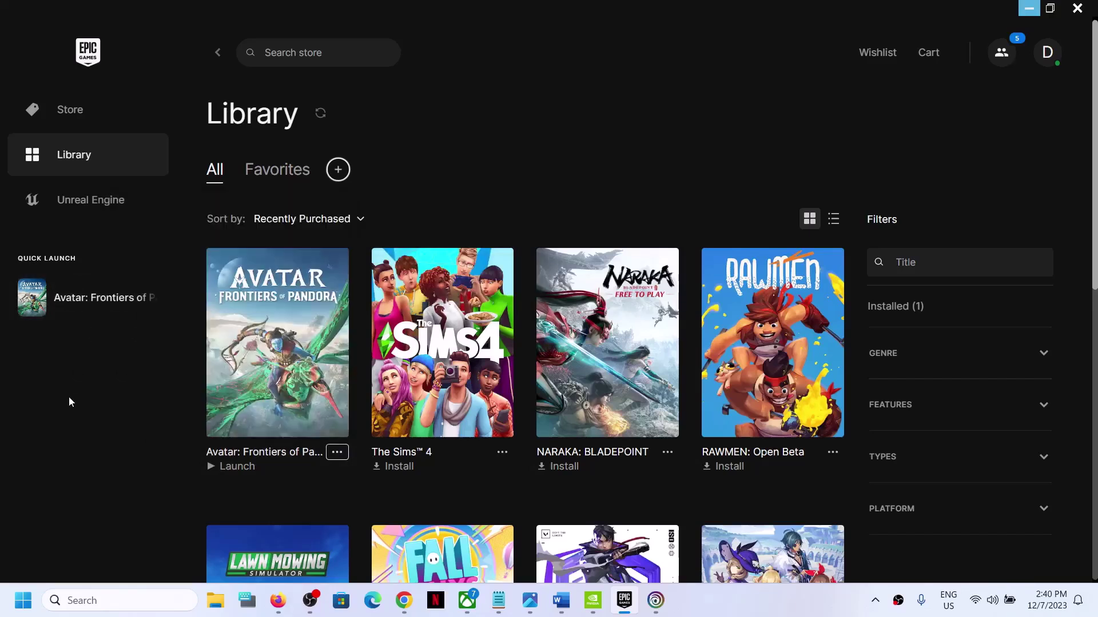
left_click(340, 457)
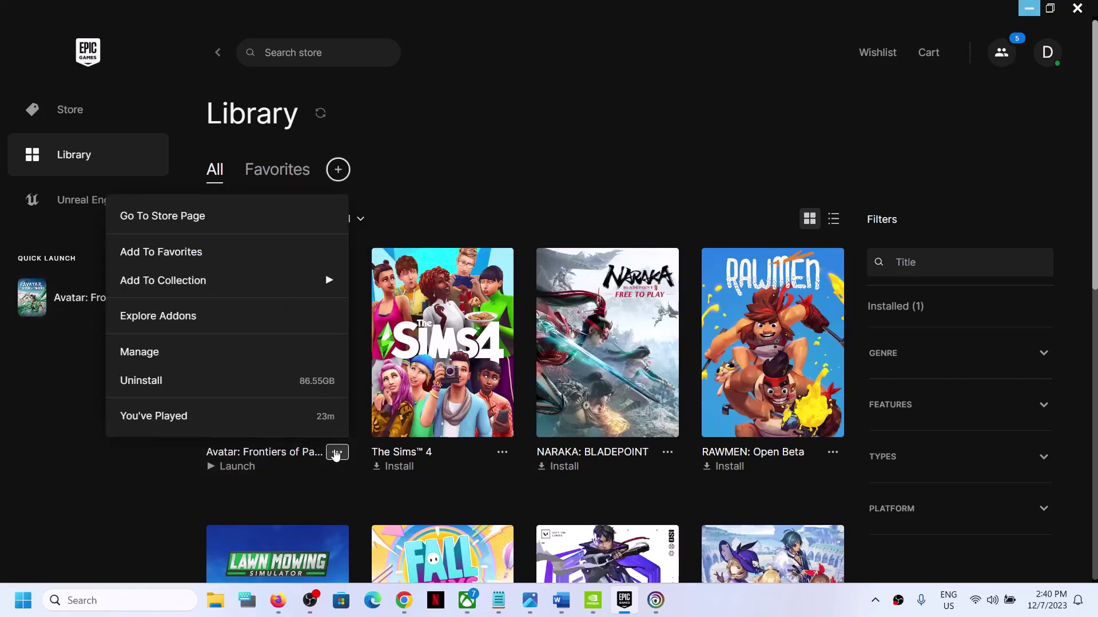
left_click(167, 353)
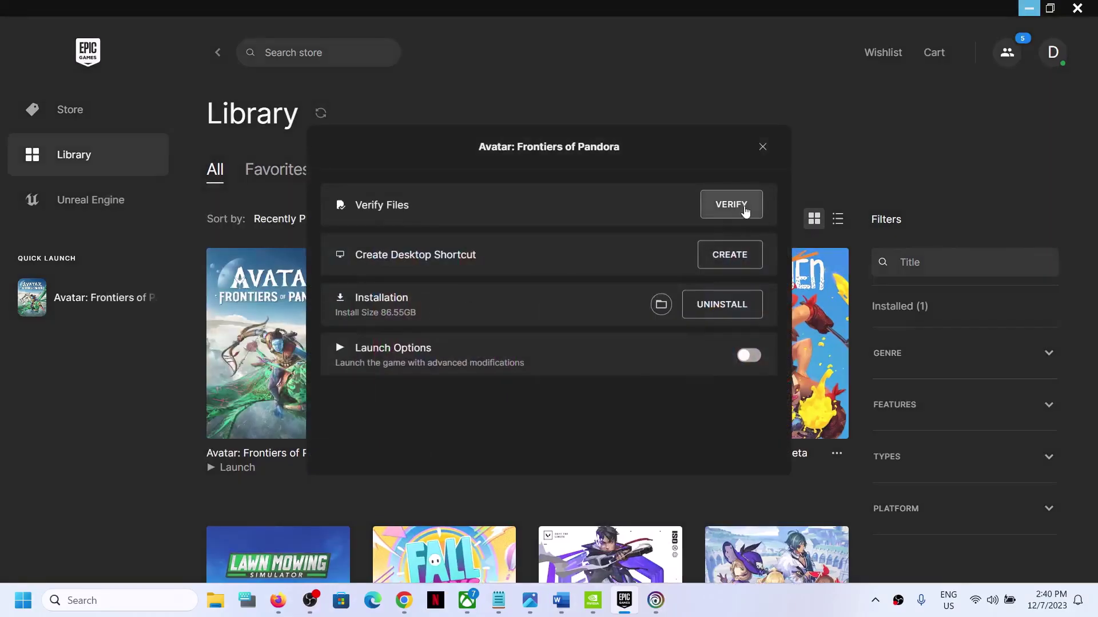
left_click(763, 146)
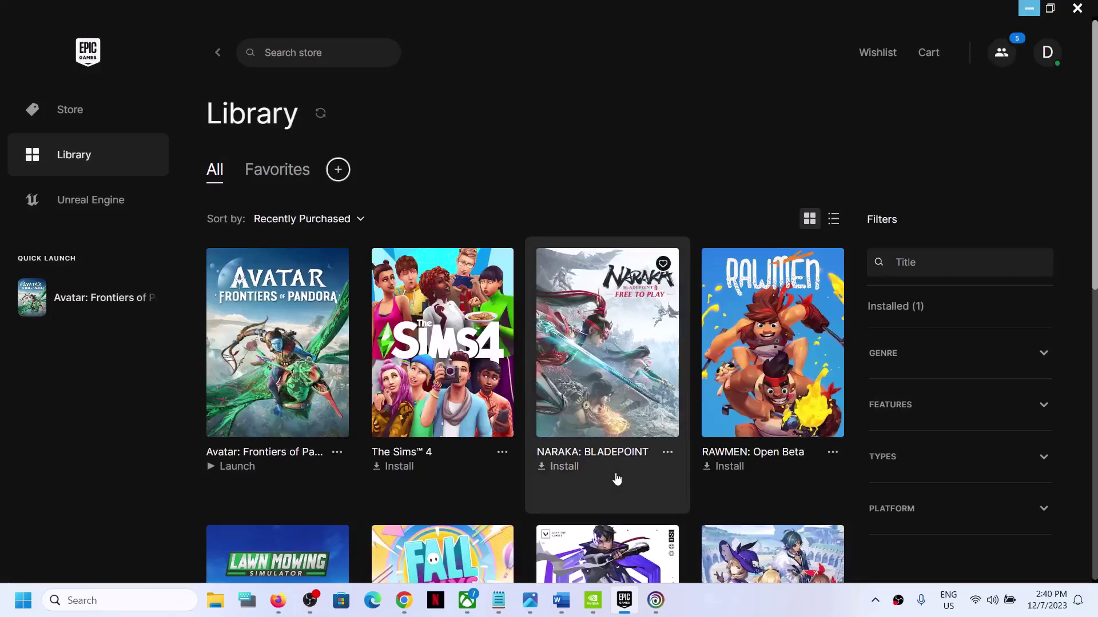
left_click(561, 600)
Step: Select Step 3 about choosing the Windows sound device, then minimize Word
scroll(356, 310, "down", 2)
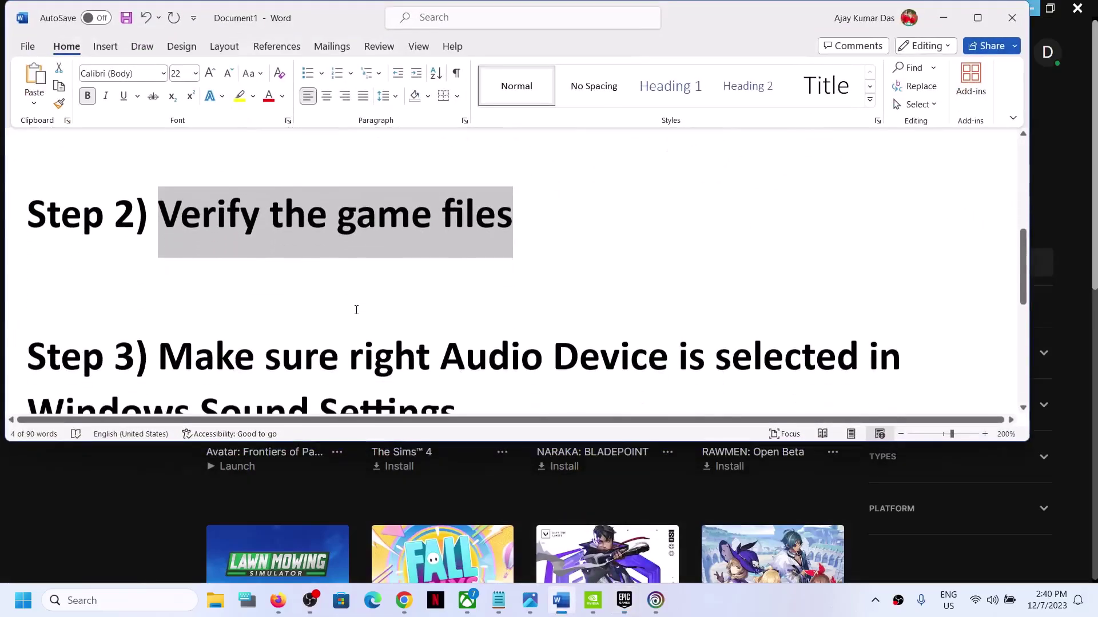
scroll(356, 310, "down", 1)
left_click_drag(159, 286, 791, 331)
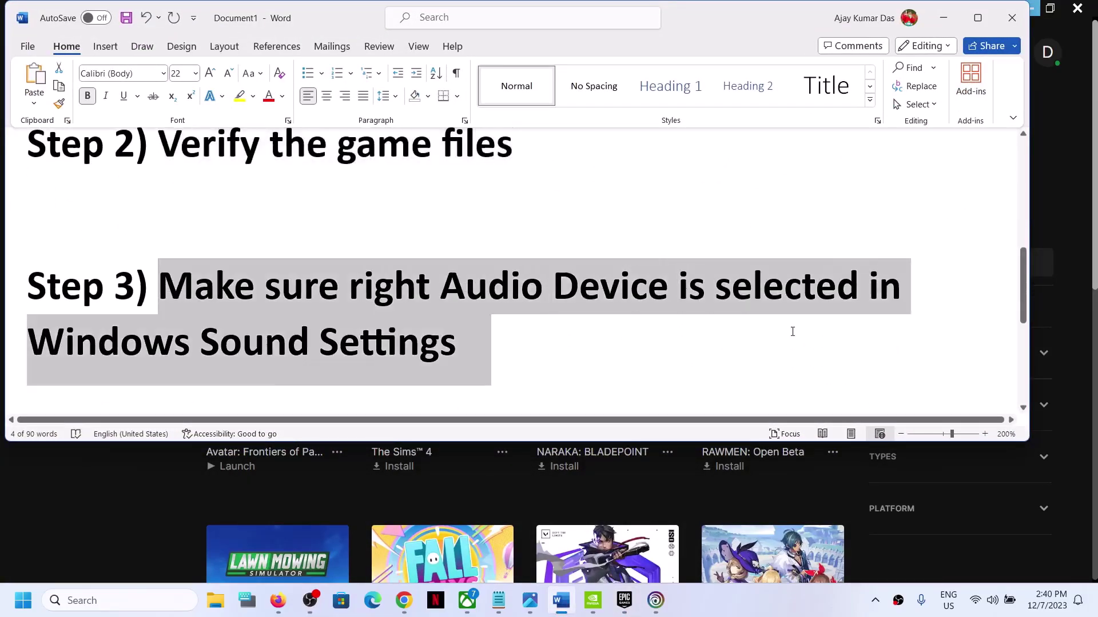
left_click(943, 17)
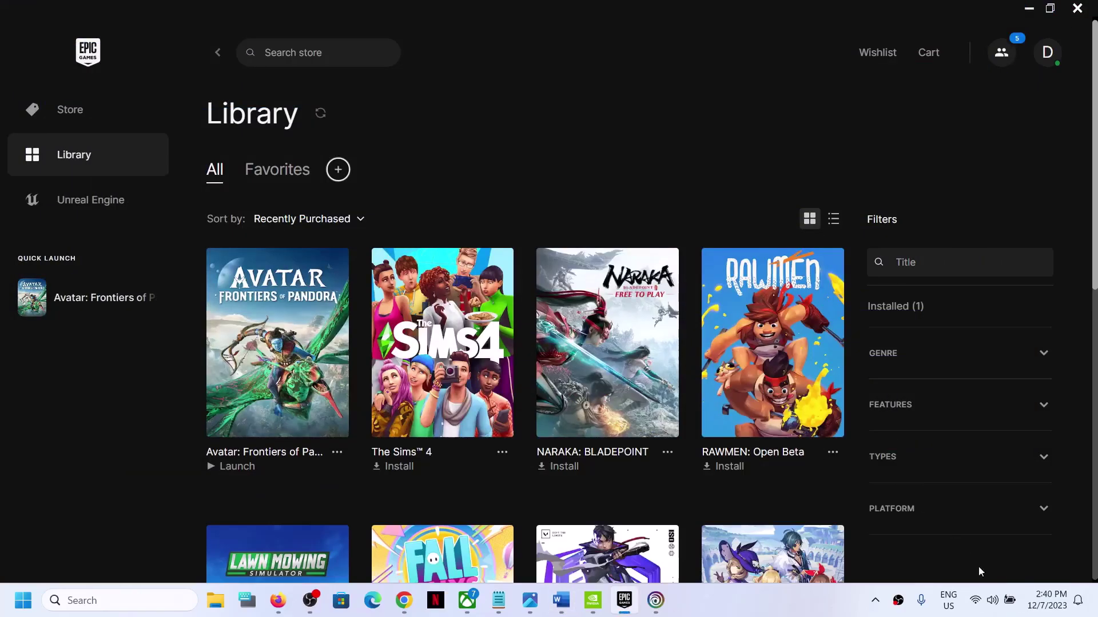
Step: Confirm Speakers (Realtek(R) Audio) as the sound output in Quick Settings, then return to Word
left_click(994, 602)
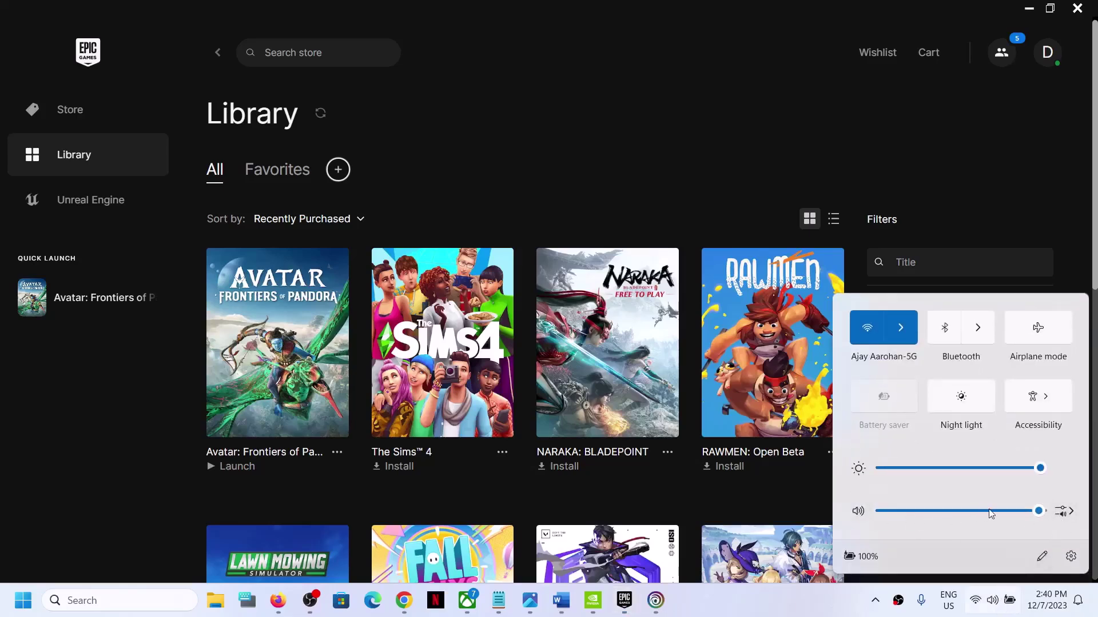
left_click(1064, 512)
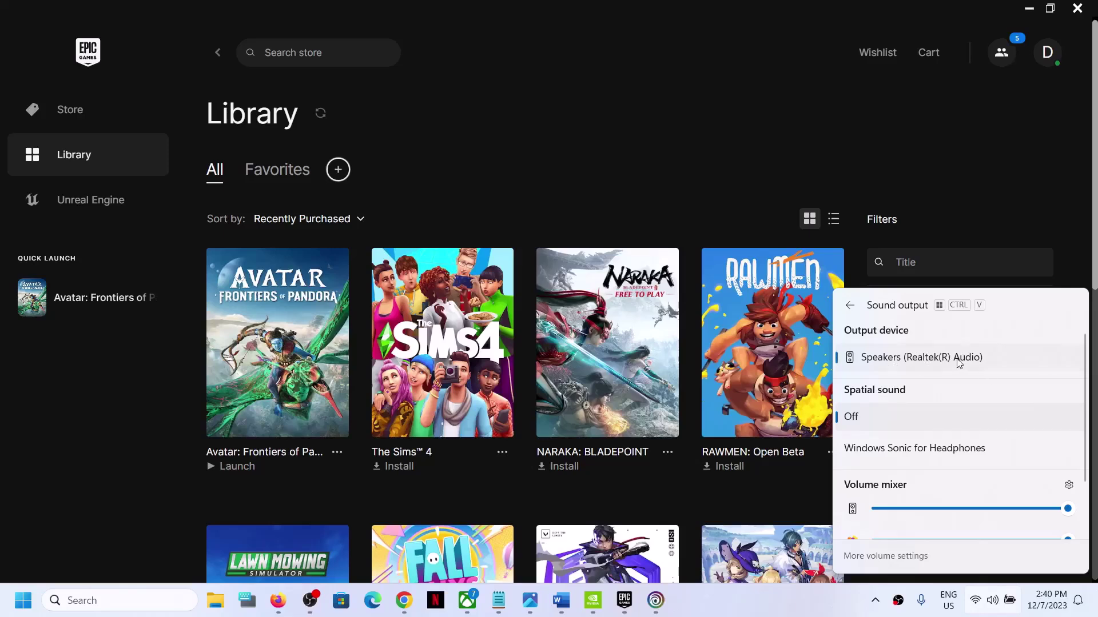
left_click(851, 306)
left_click(756, 588)
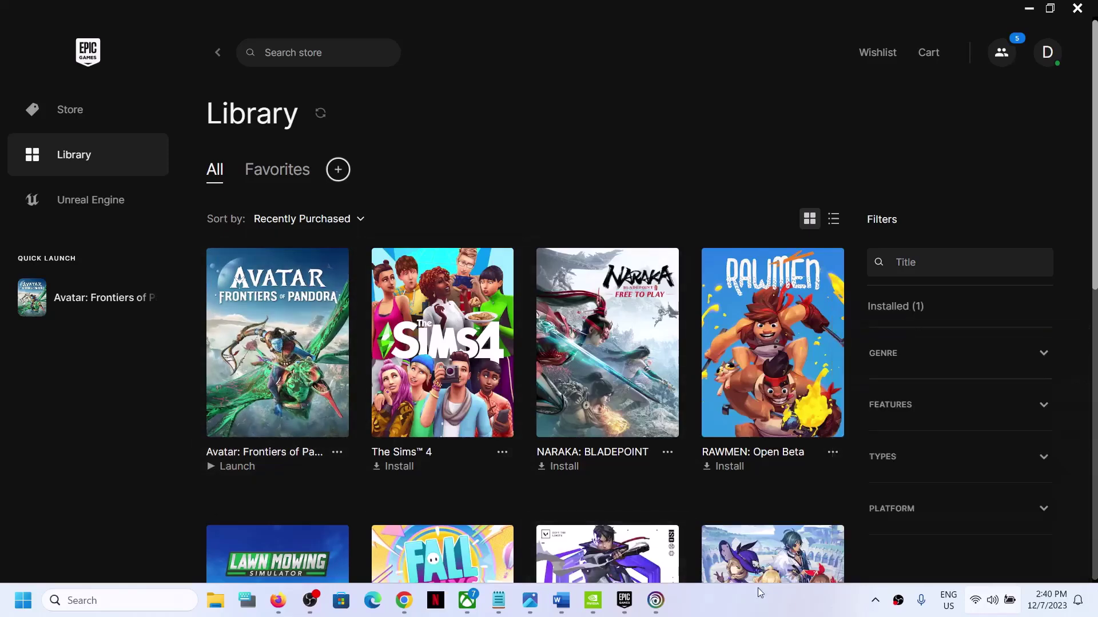
left_click(561, 600)
Step: Highlight 'Turn on/Turn off V sync' and 'lock the FPS at 60' in Step 4
scroll(371, 394, "down", 3)
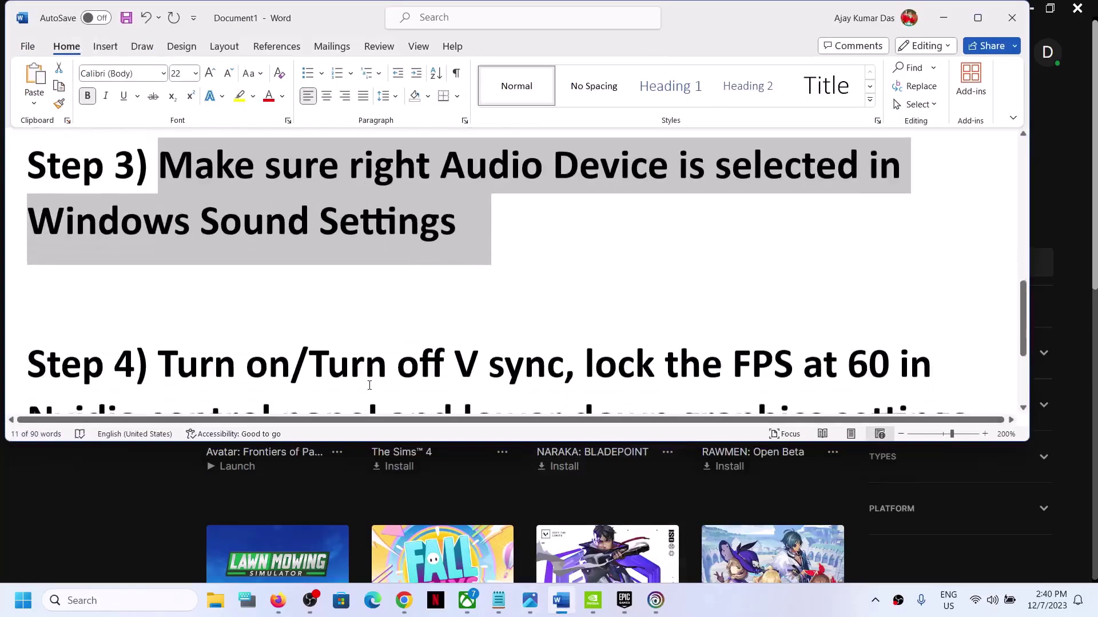
left_click_drag(230, 284, 544, 273)
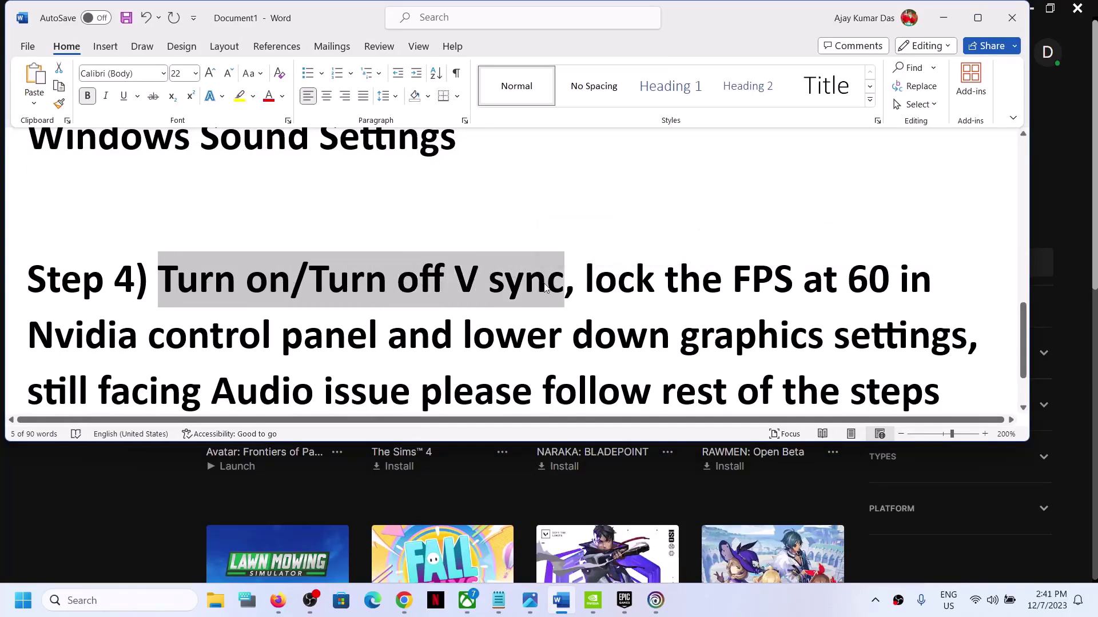
left_click_drag(589, 283, 906, 283)
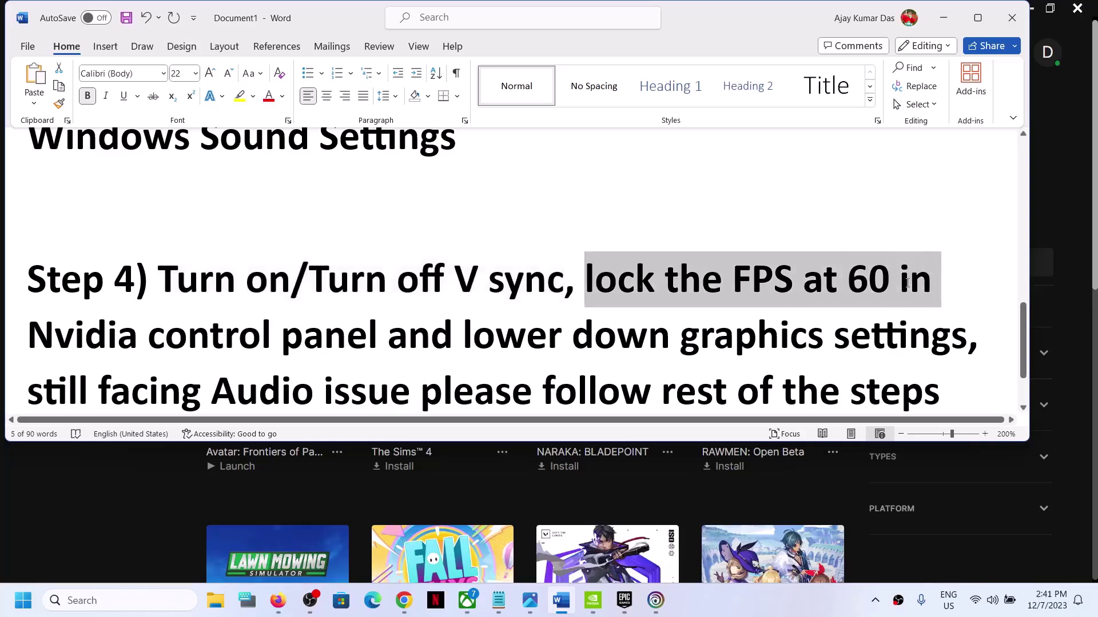
scroll(509, 343, "down", 1)
left_click_drag(472, 266, 236, 296)
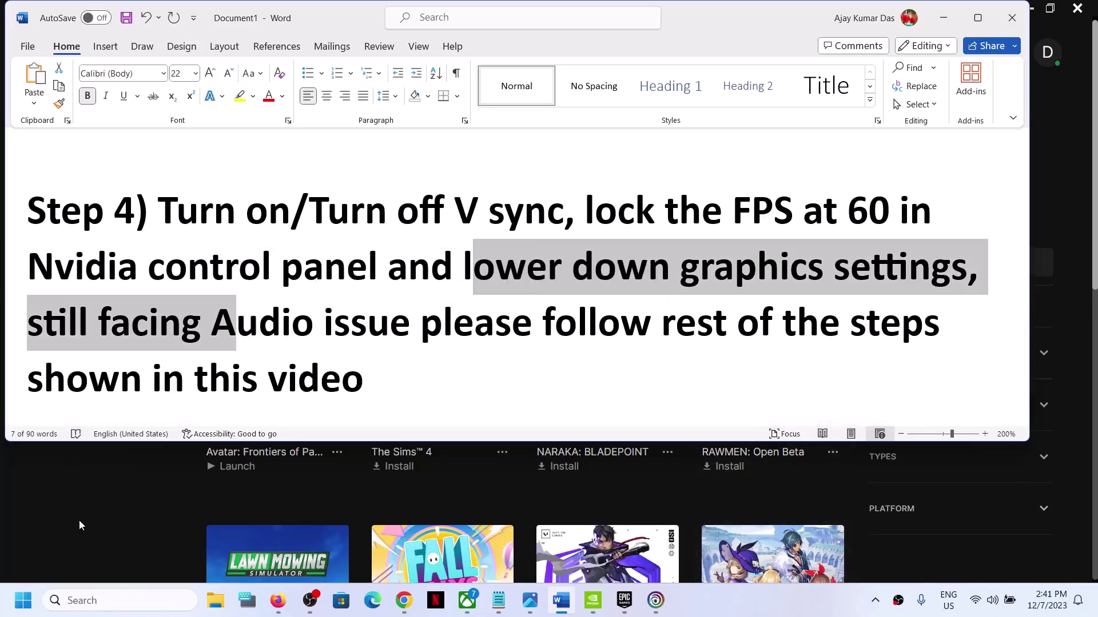
left_click(617, 491)
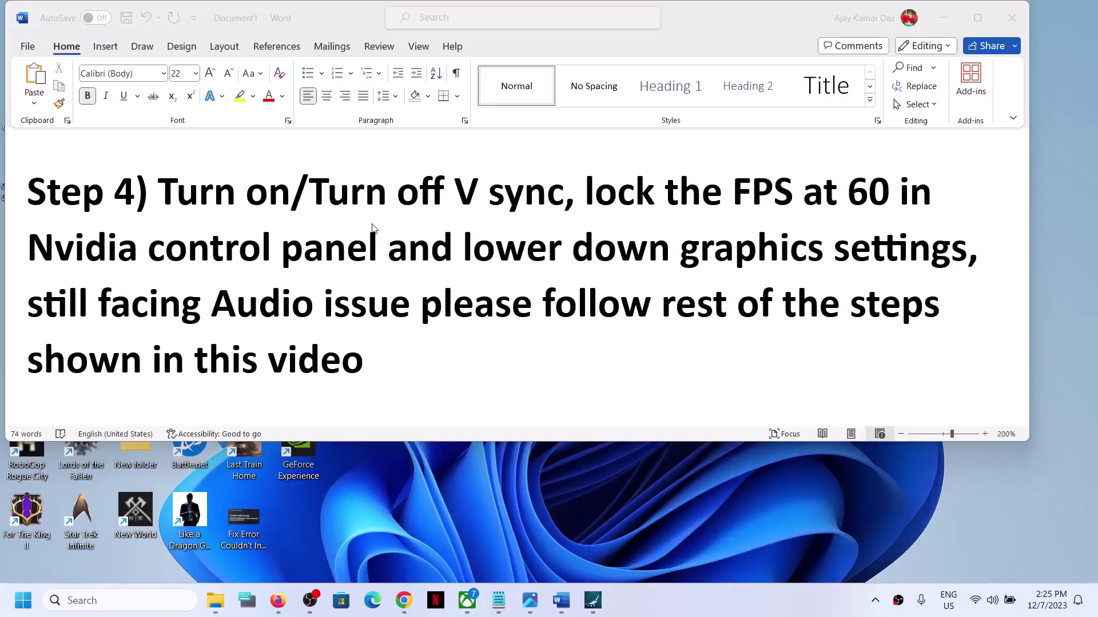
Step: Turn V-Sync On in Avatar's Video settings and keep the applied change
left_click(593, 600)
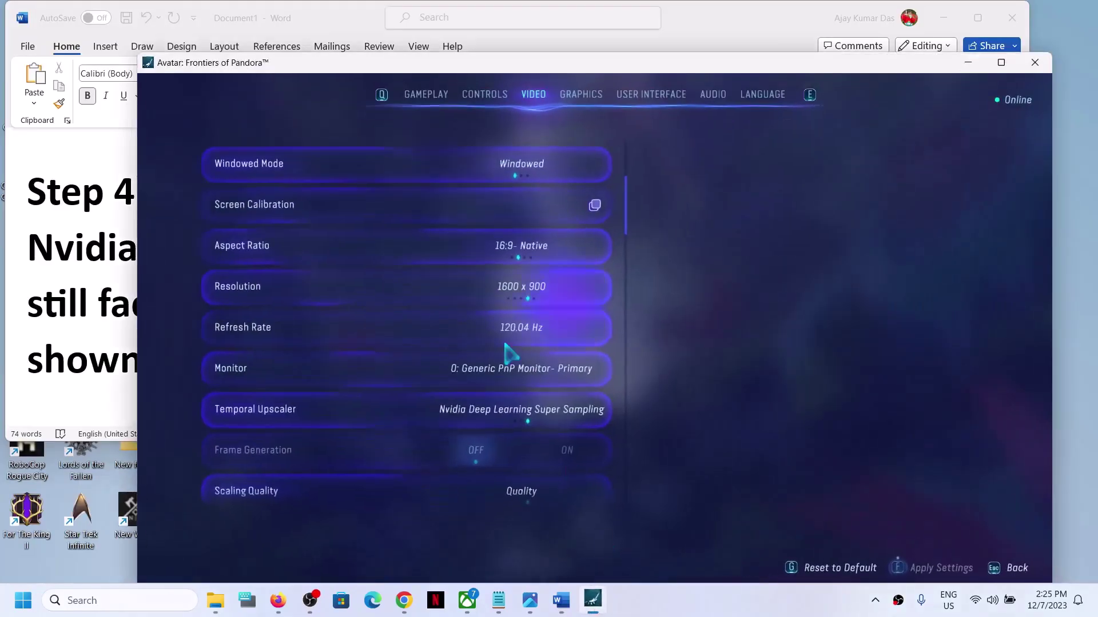
key("Escape")
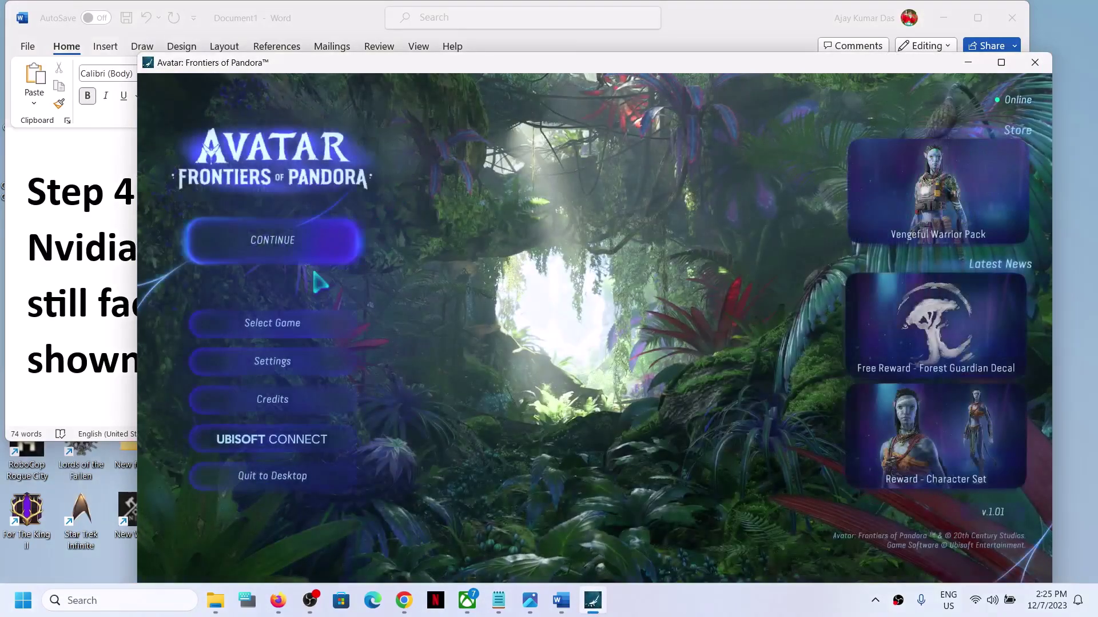
left_click(291, 359)
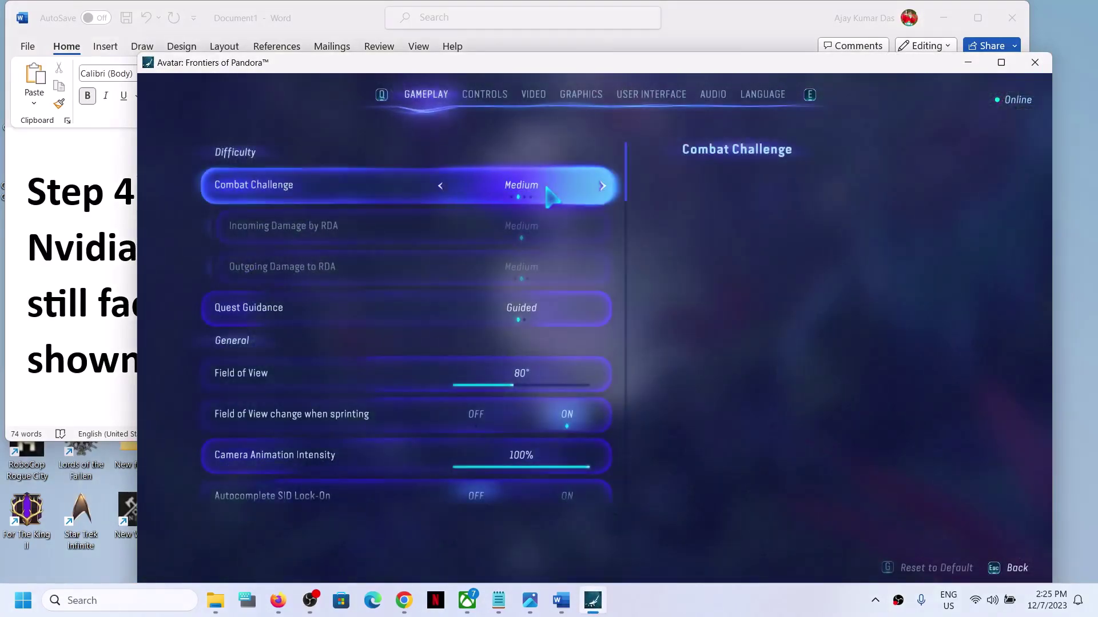
left_click(533, 98)
scroll(545, 392, "down", 5)
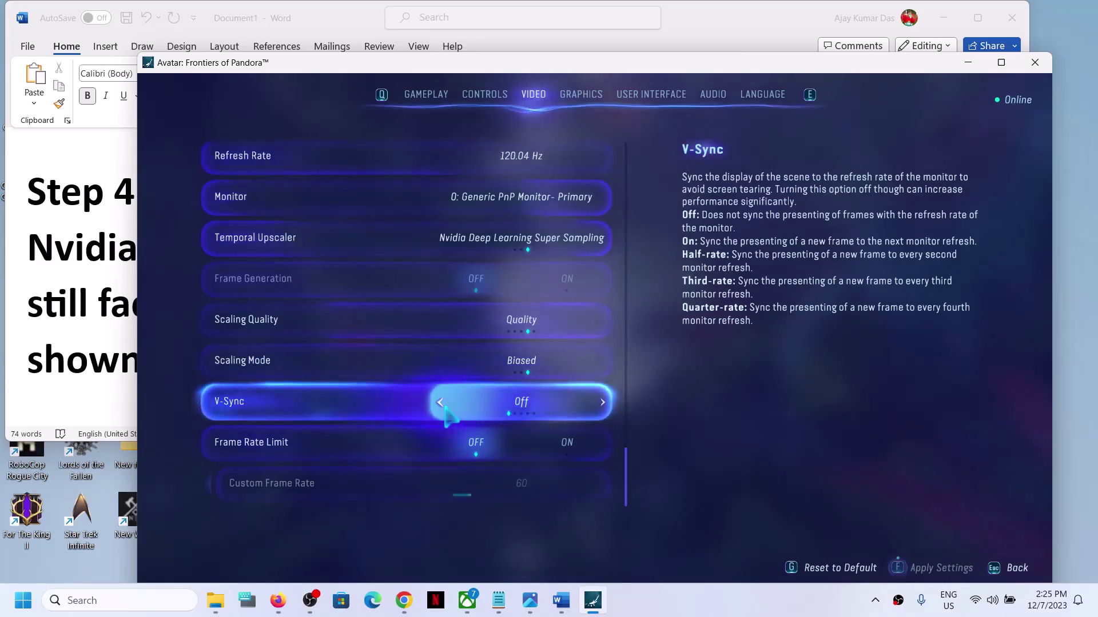
left_click(602, 404)
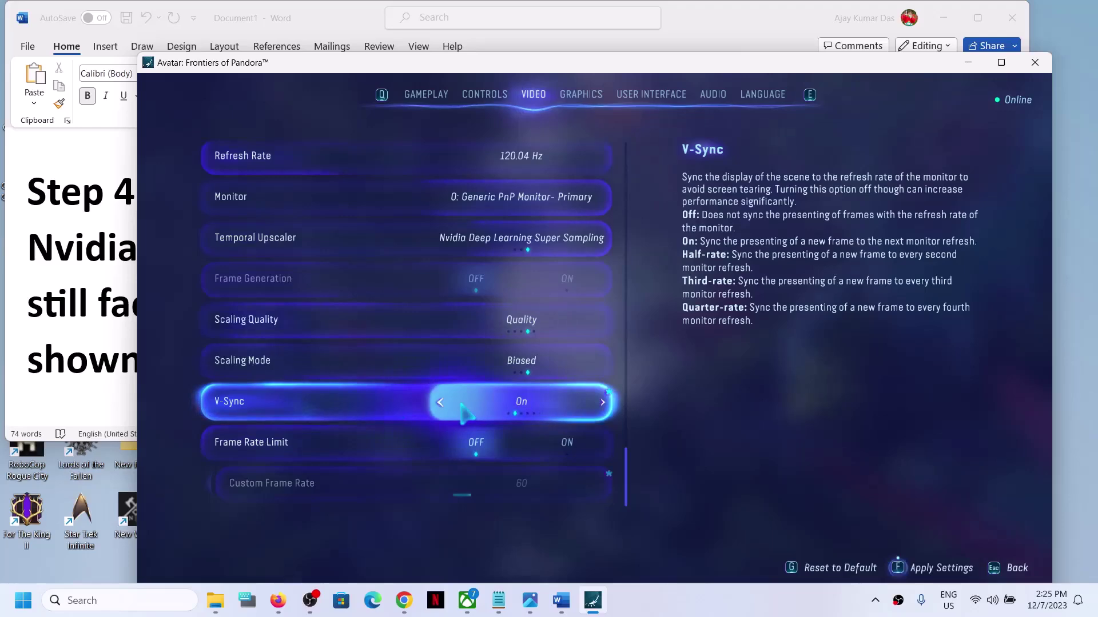
left_click(933, 567)
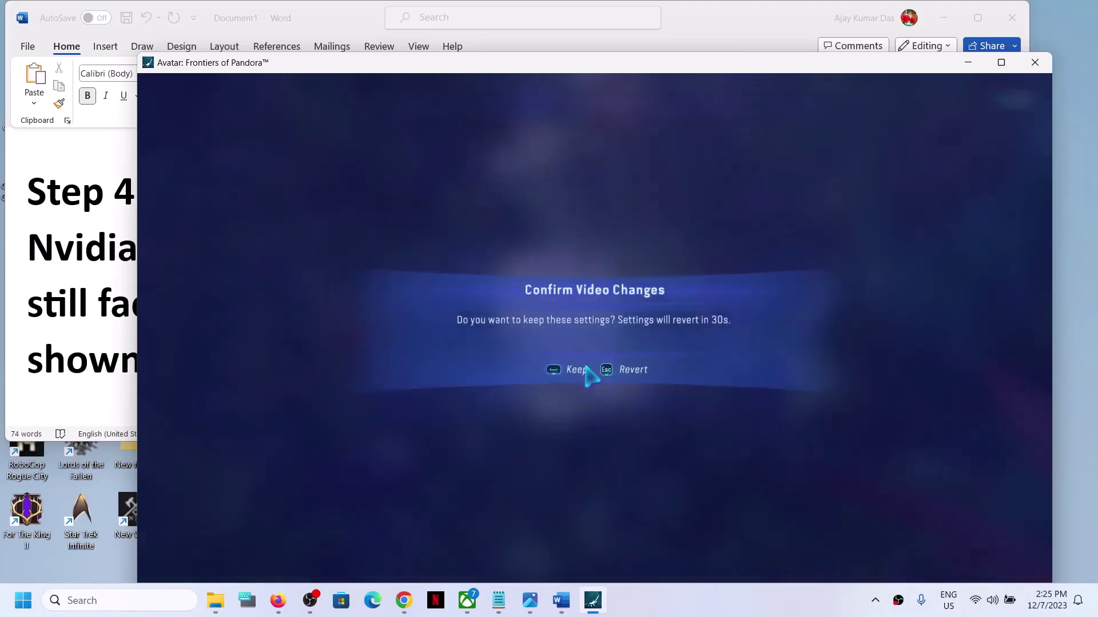
left_click(556, 371)
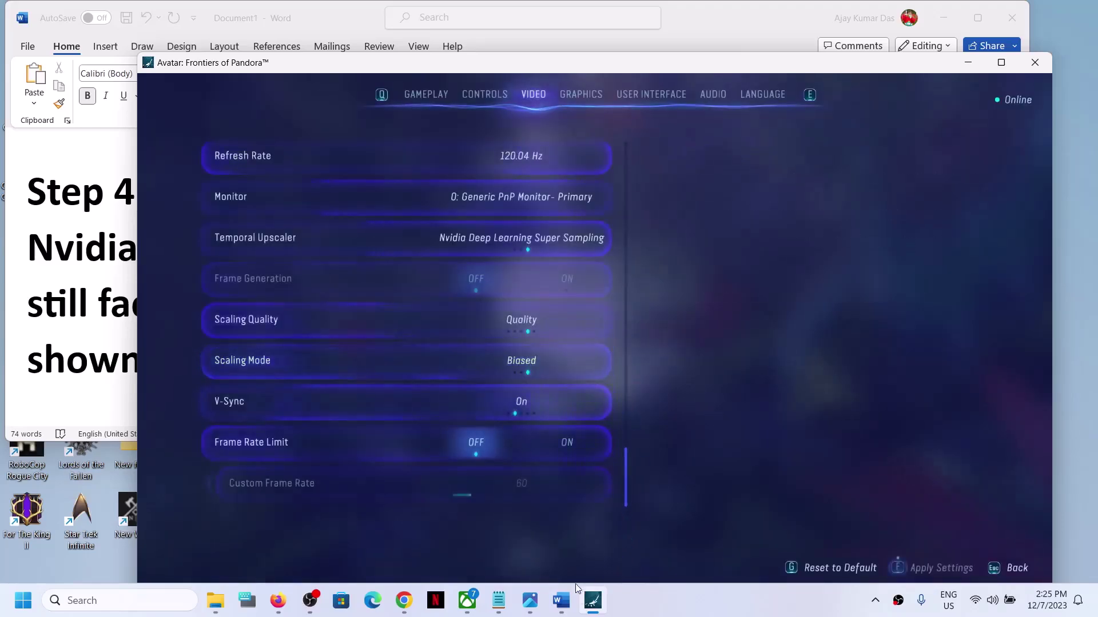
left_click(561, 606)
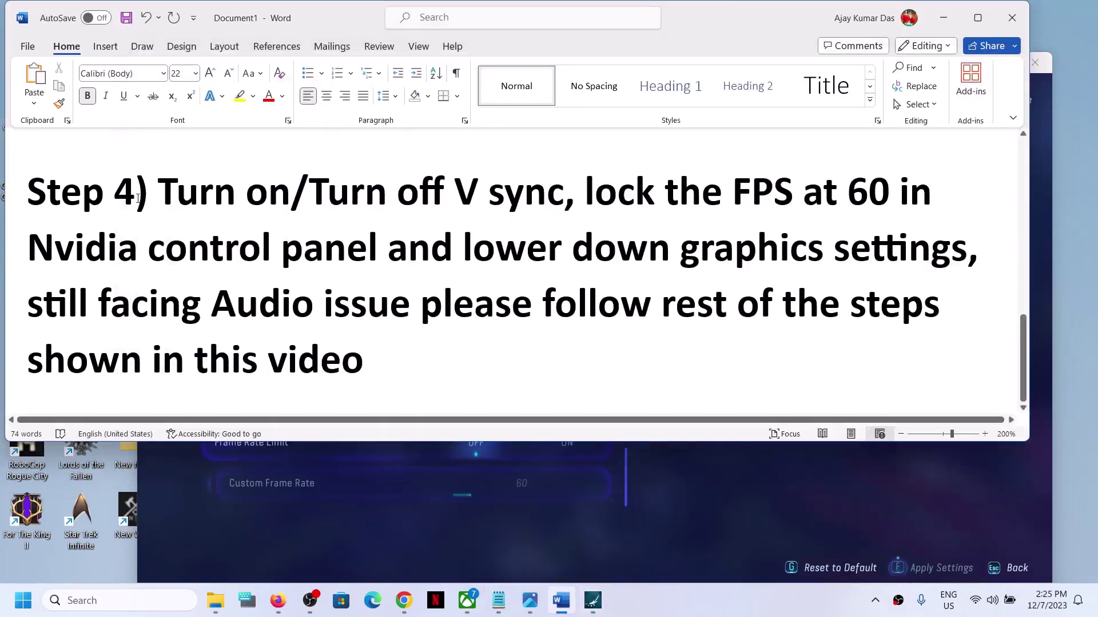
Step: Highlight the V sync and 'lock the FPS' phrases in Step 4, then minimize the notes
left_click_drag(159, 194, 564, 194)
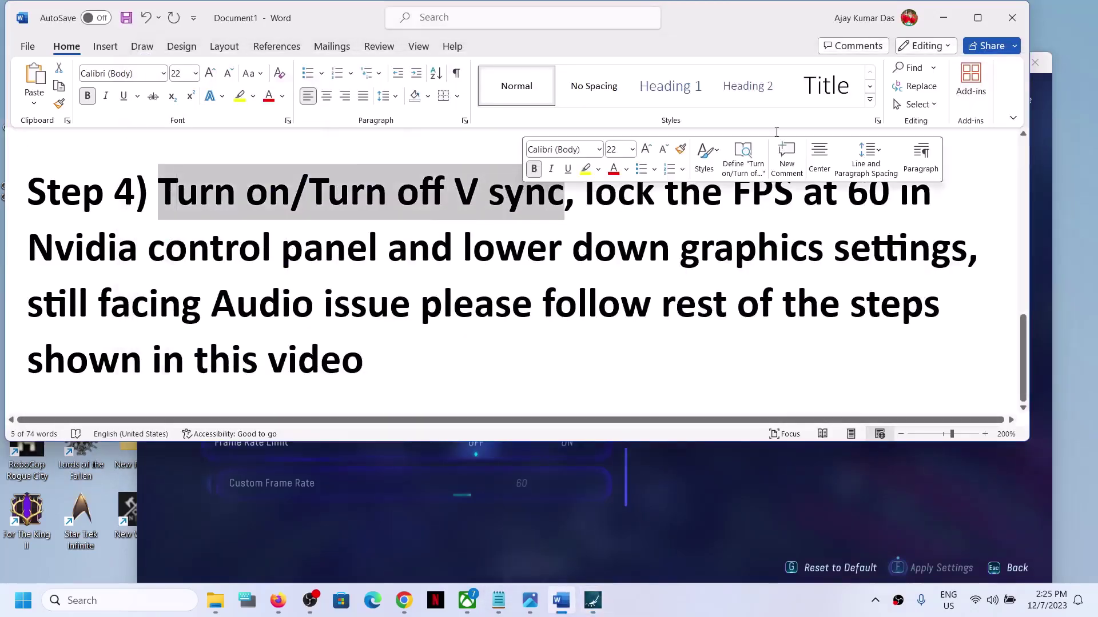
left_click(613, 213)
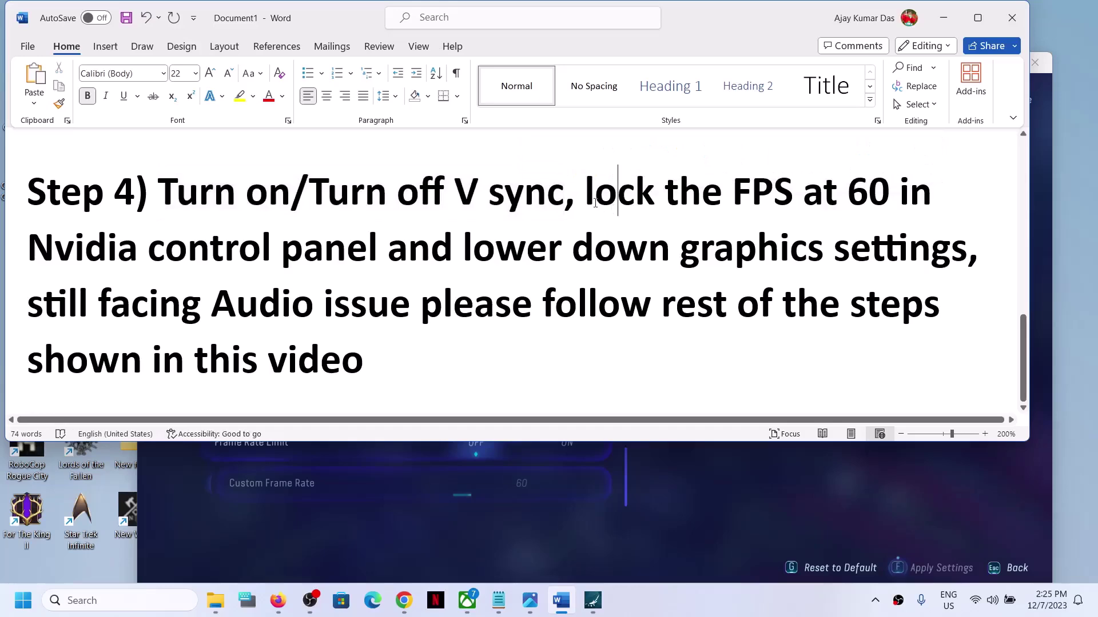
left_click_drag(614, 212, 798, 198)
left_click(935, 23)
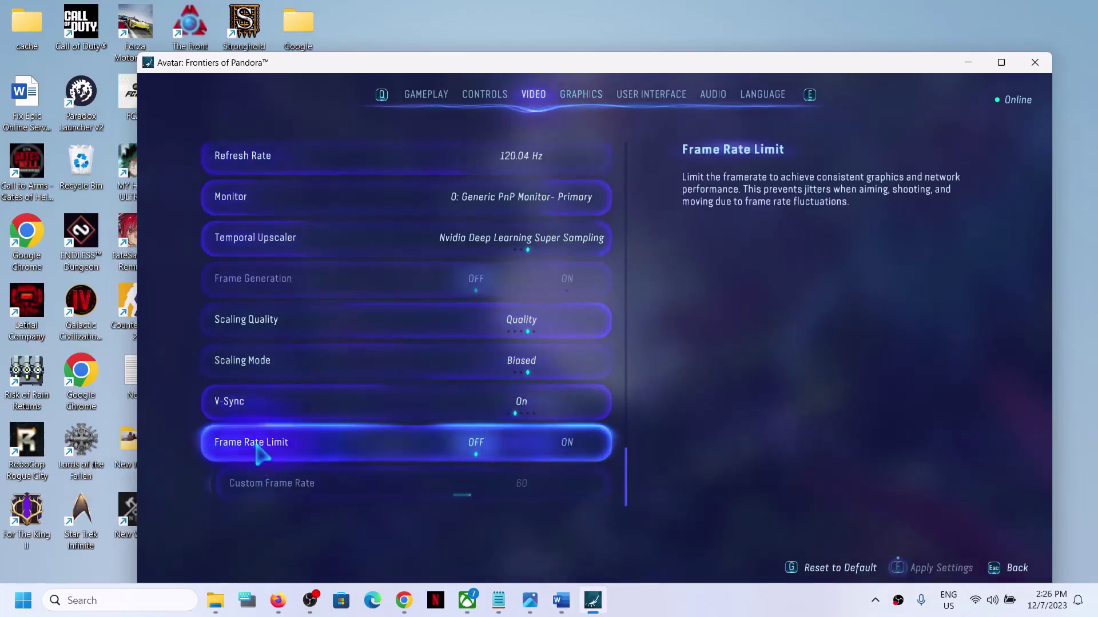
Step: Turn Frame Rate Limit On at a custom 60 FPS, then apply and keep it
left_click(569, 446)
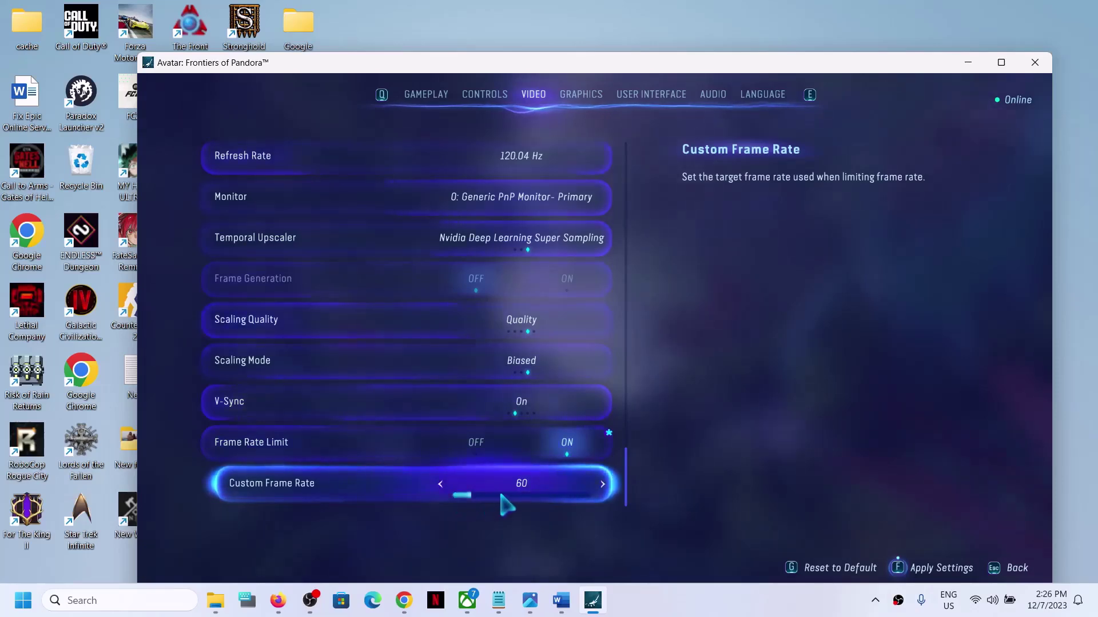
left_click(922, 565)
left_click(571, 373)
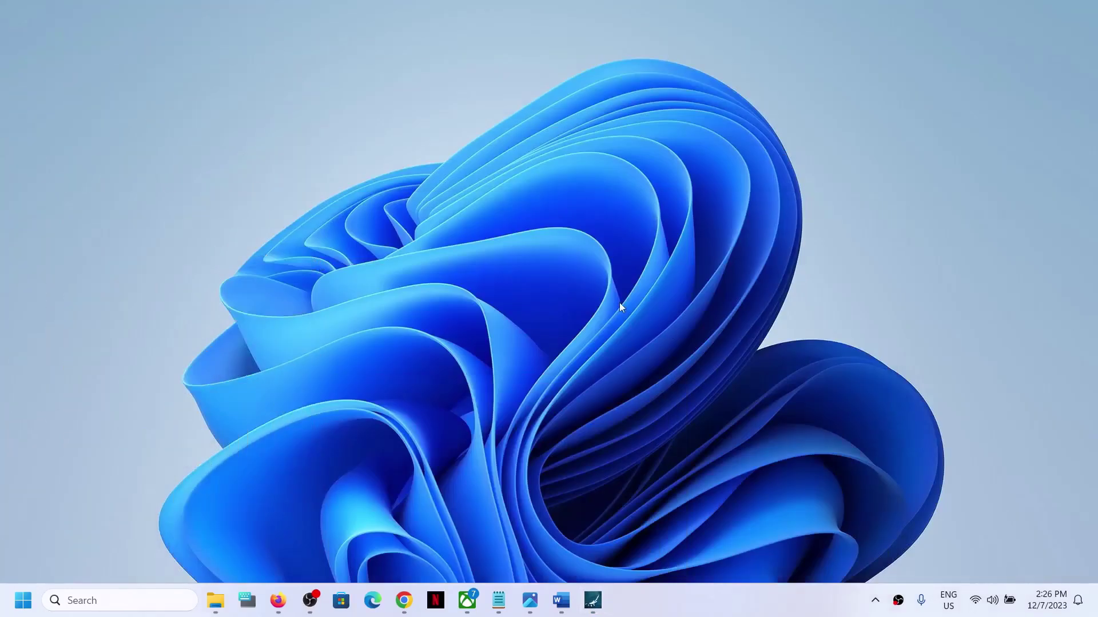
Step: Launch NVIDIA Control Panel from the desktop's extended right-click menu
right_click(619, 336)
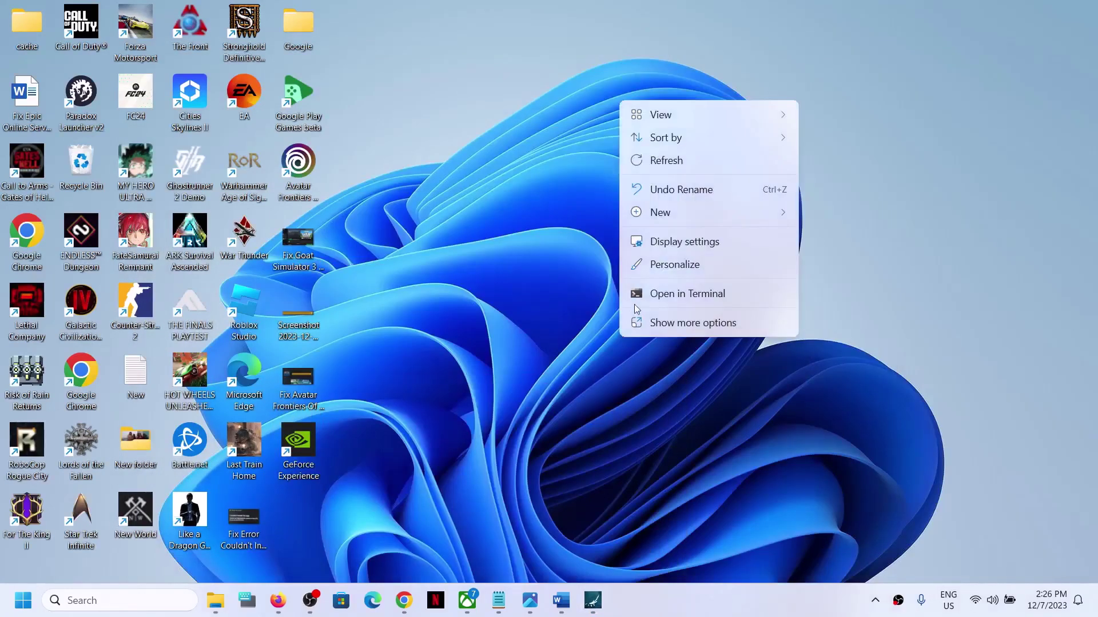
right_click(561, 355, "shift")
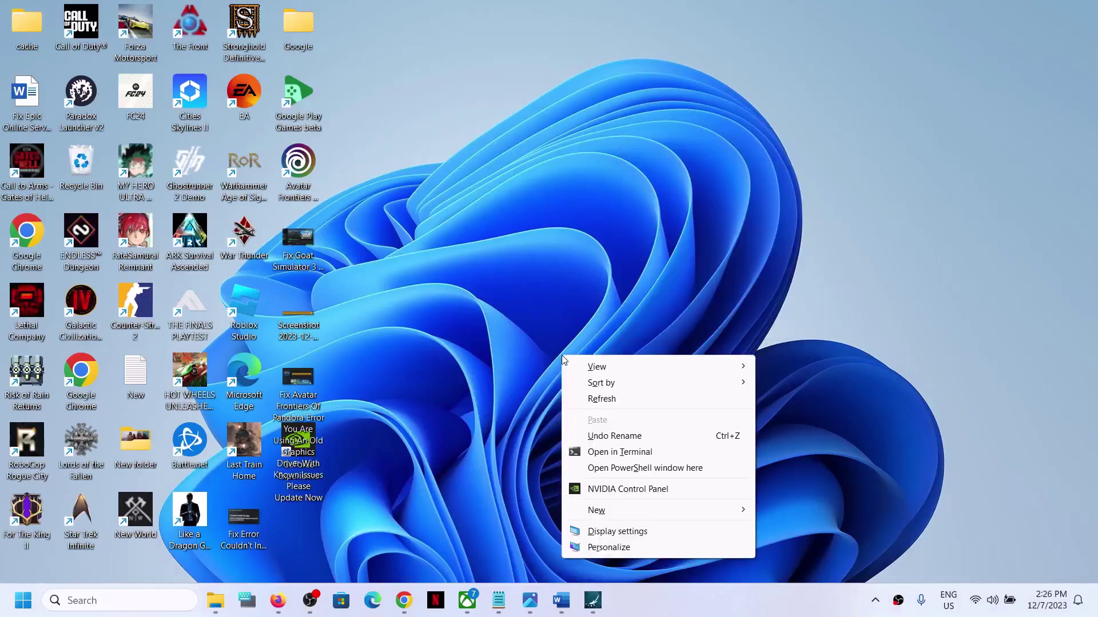
left_click(609, 490)
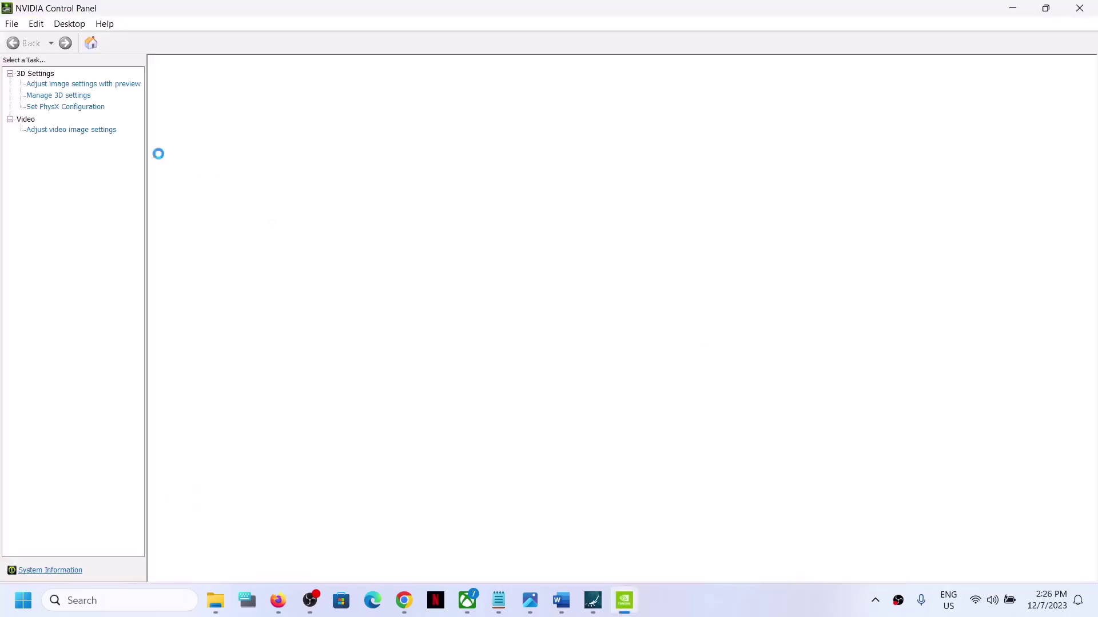
Step: Add Avatar: Frontiers of Pandora as a custom program under Manage 3D Settings' Program Settings
left_click(57, 95)
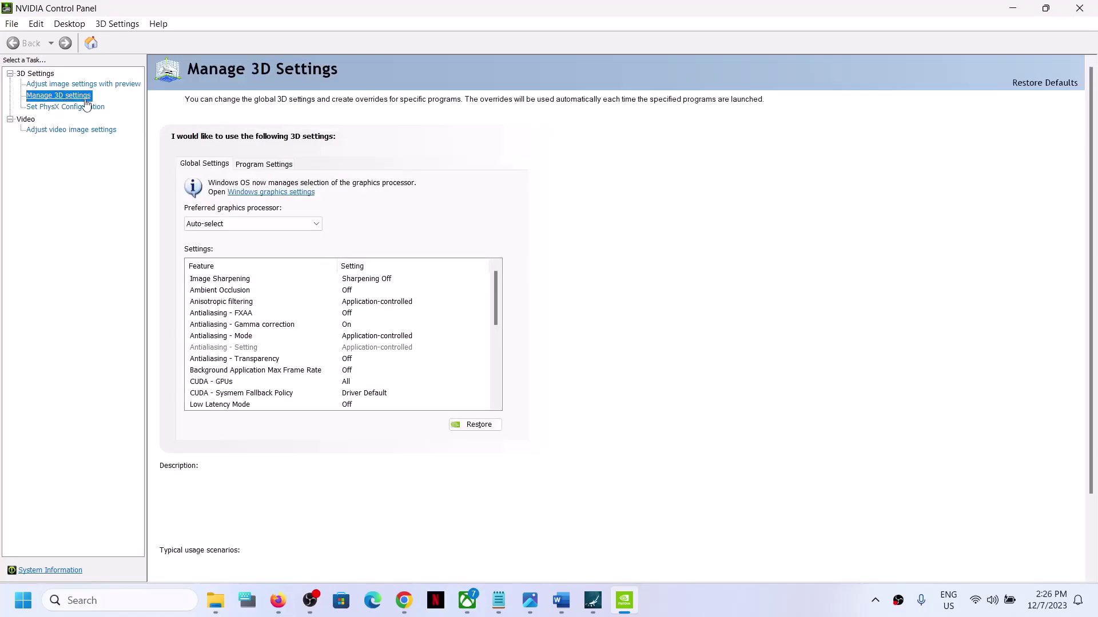
left_click(278, 164)
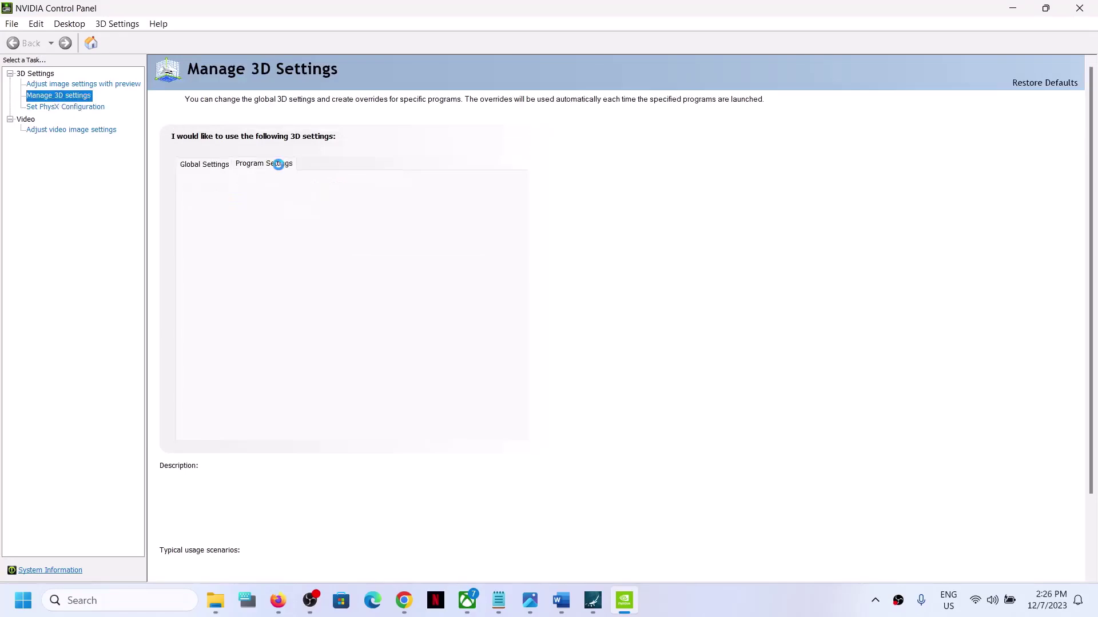
left_click(355, 224)
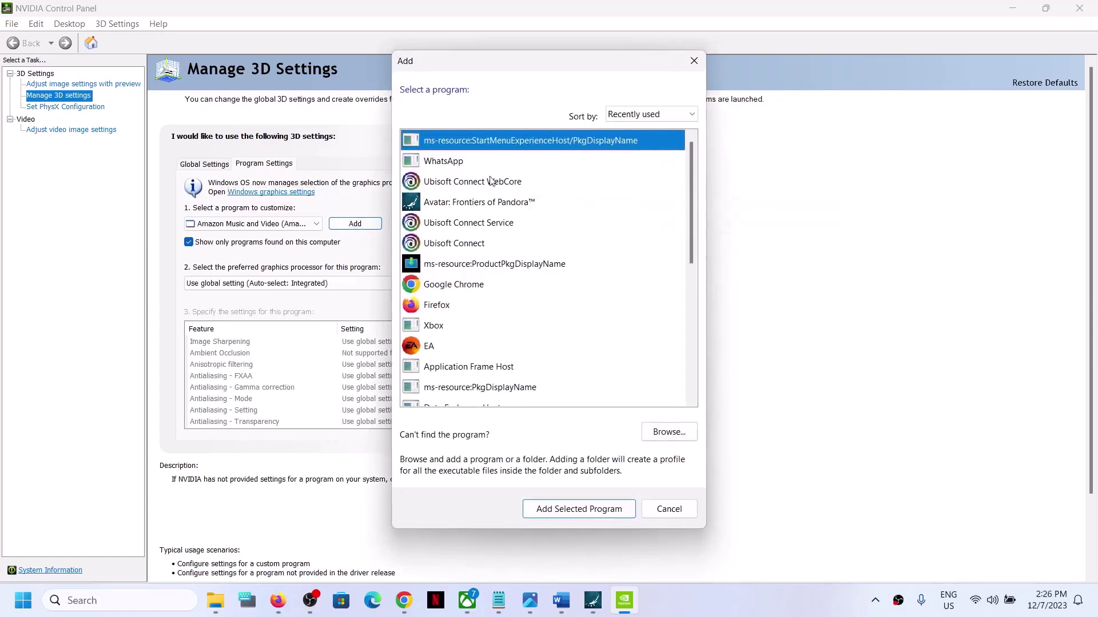
left_click(507, 209)
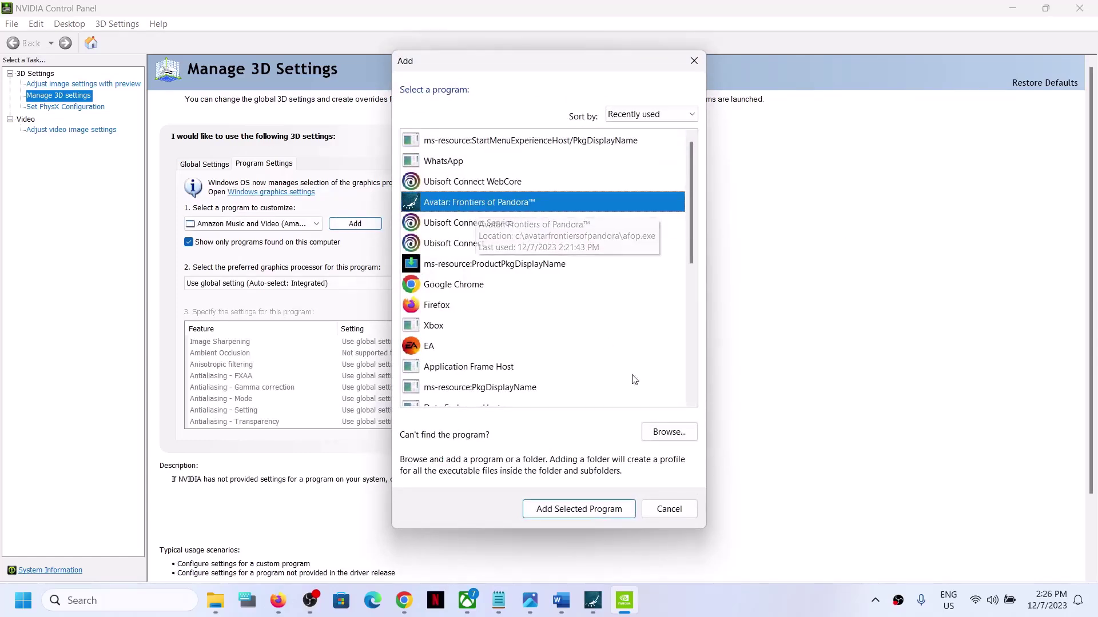
left_click(579, 509)
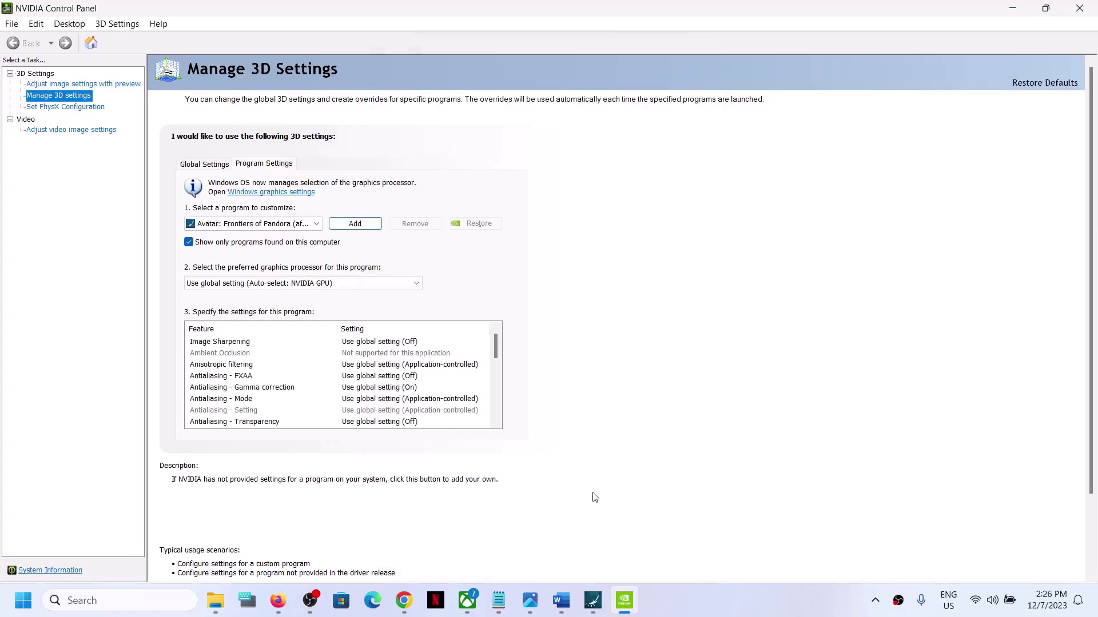
Step: Set Avatar's graphics processor to High-performance NVIDIA processor, turn Vertical sync On, and apply
left_click(303, 284)
left_click(248, 308)
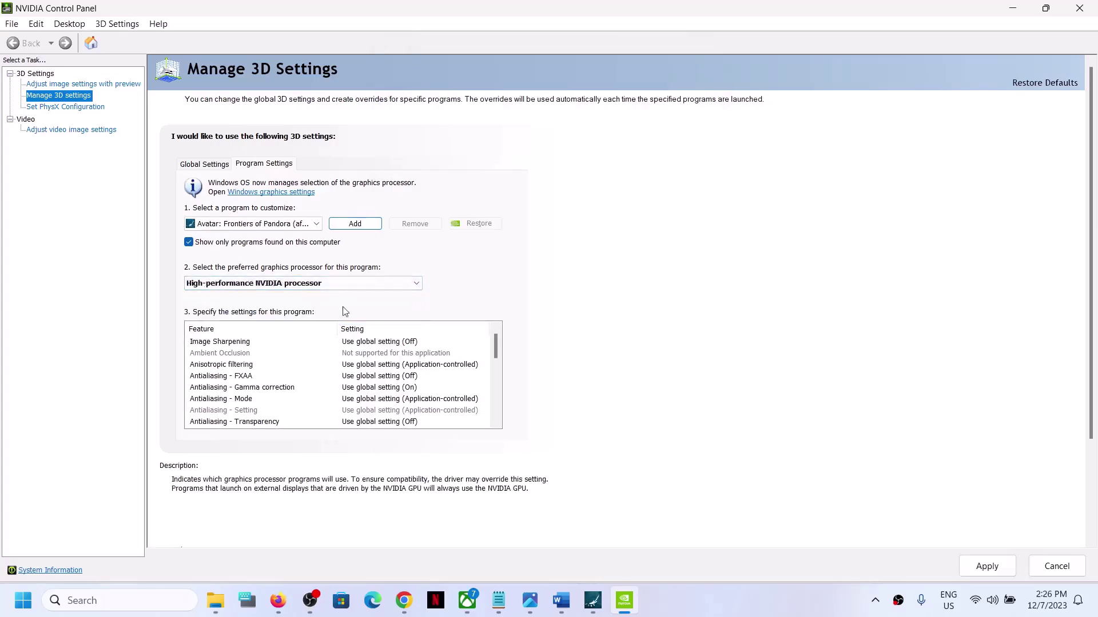
left_click_drag(495, 346, 497, 414)
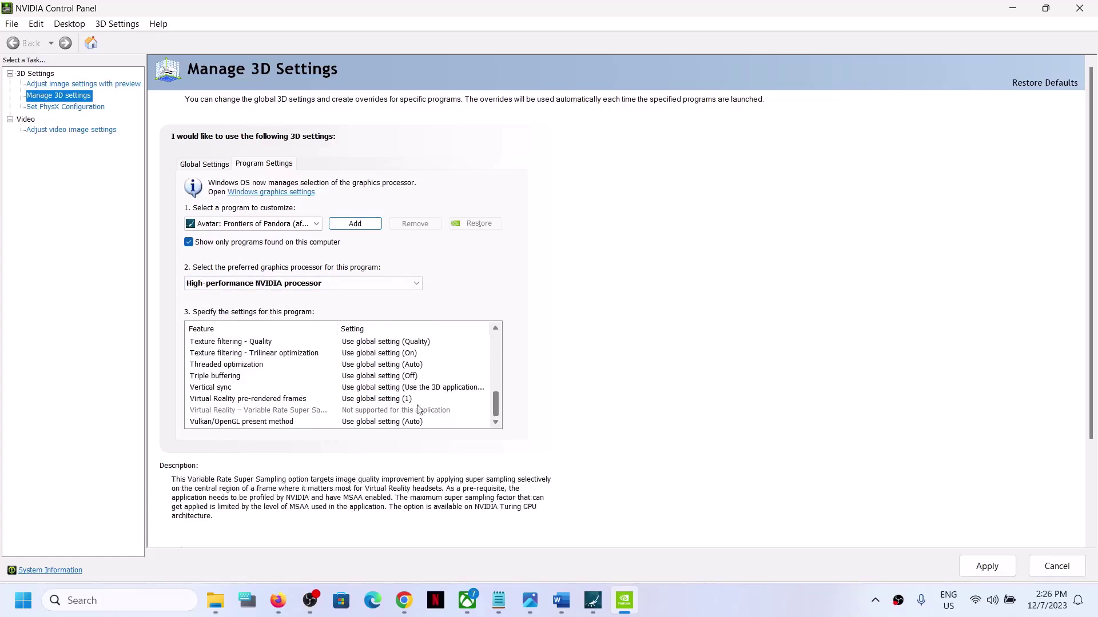
left_click(210, 389)
left_click(386, 389)
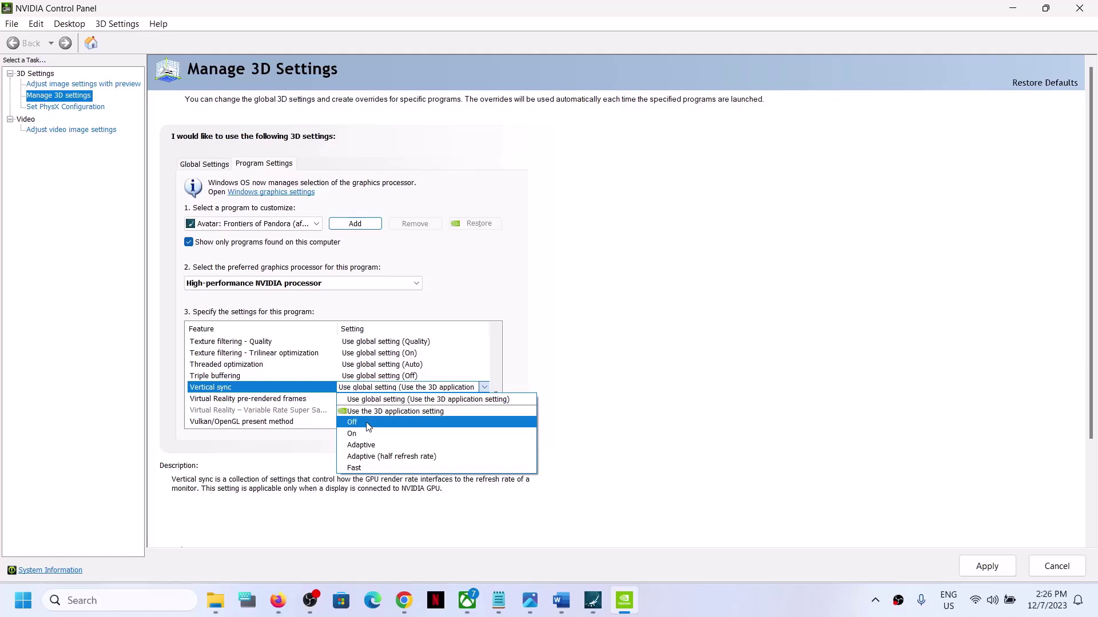
left_click(368, 435)
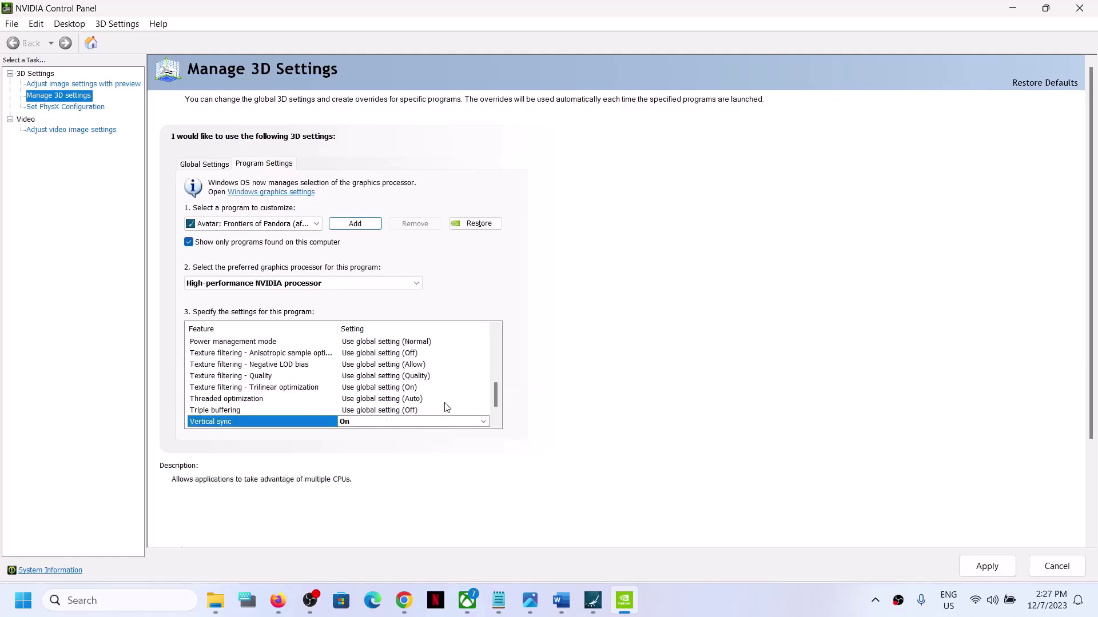
left_click_drag(495, 389, 496, 399)
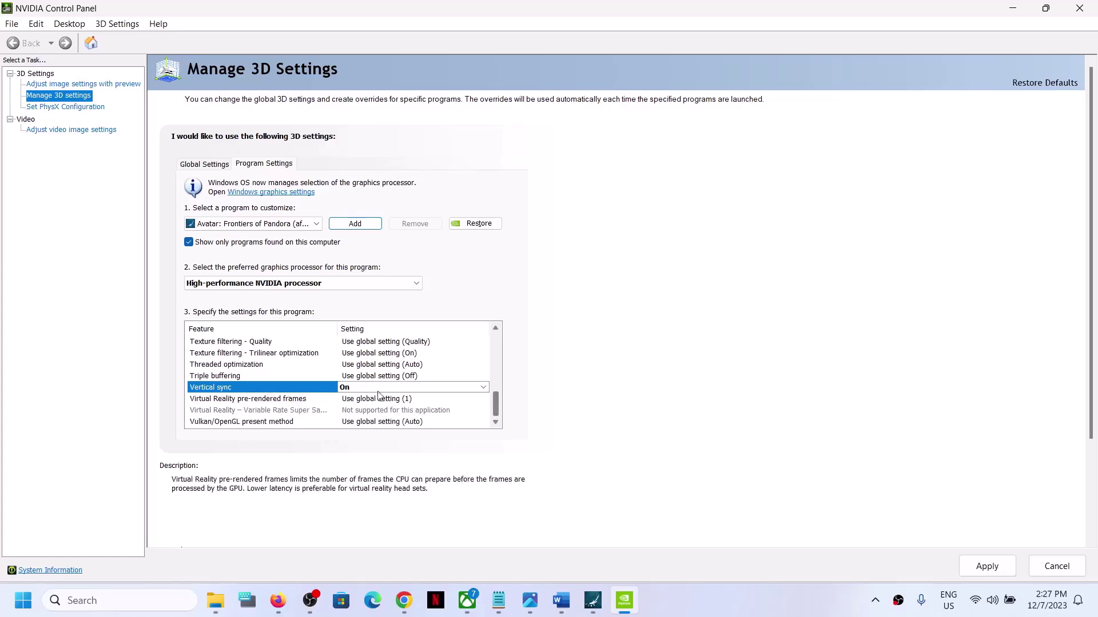
left_click(369, 388)
left_click(366, 435)
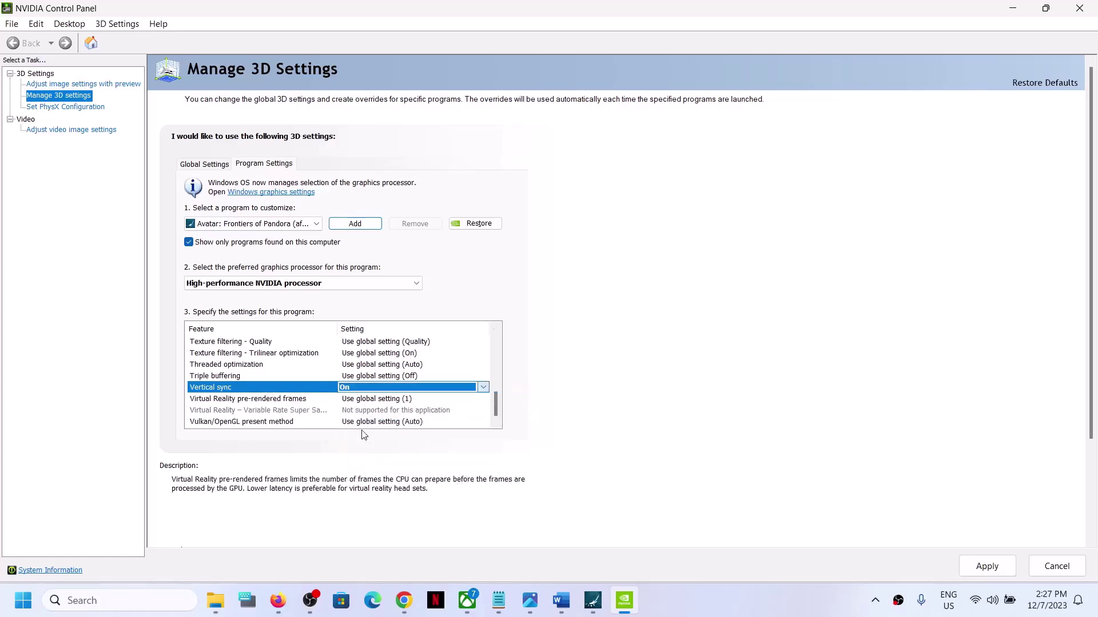
left_click(977, 565)
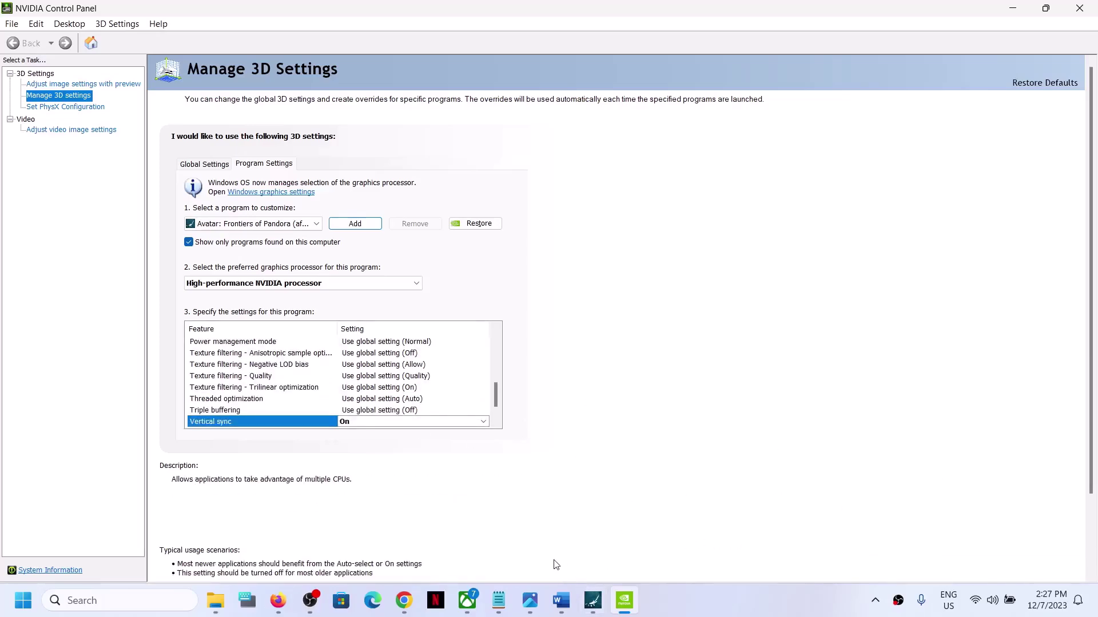
Step: Switch Avatar's Vertical sync to Off and apply the change
mouse_move(588, 595)
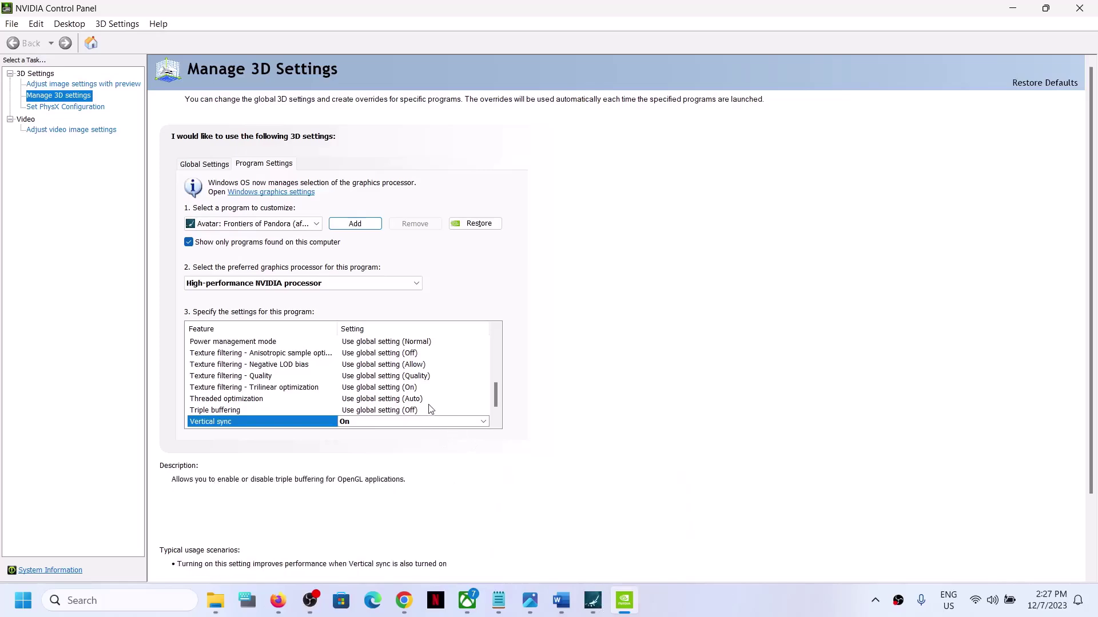
left_click_drag(495, 395, 496, 407)
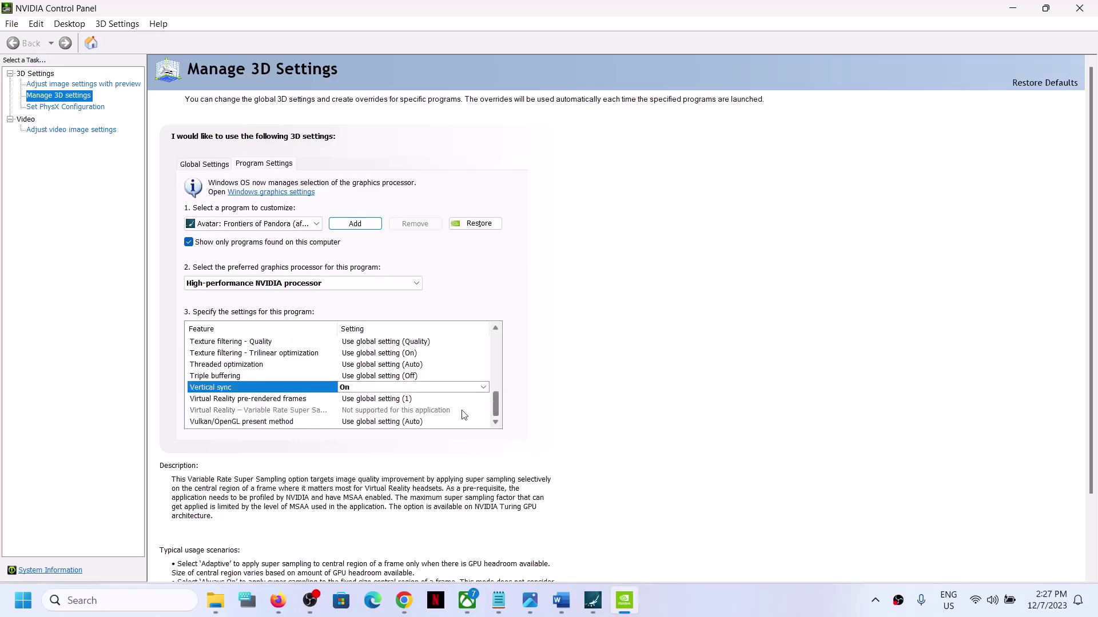
left_click(483, 386)
left_click(371, 422)
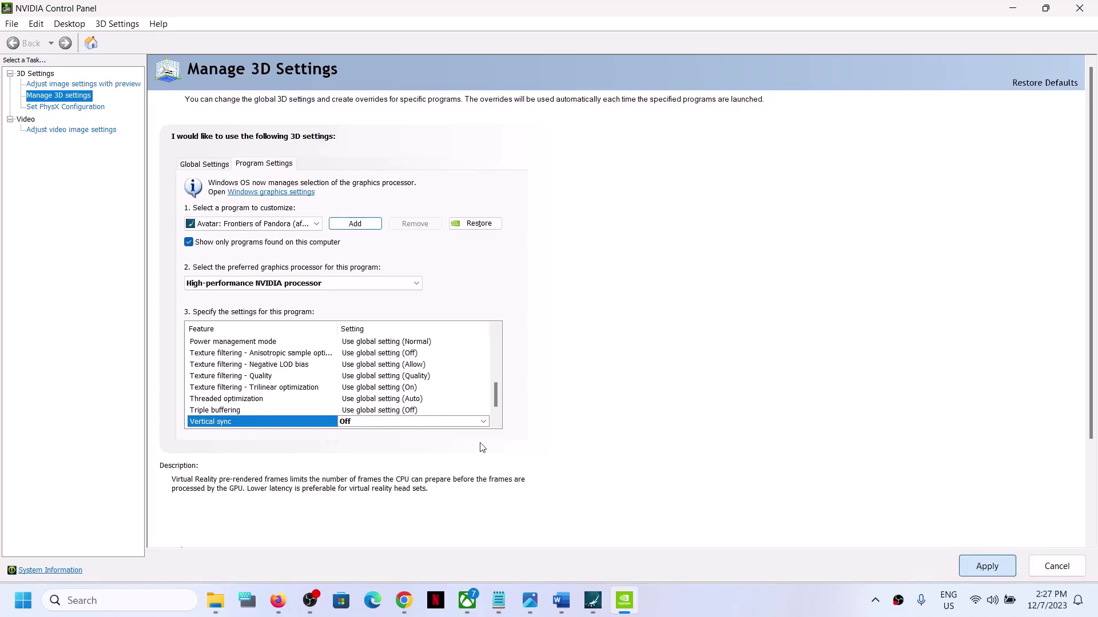
left_click(980, 572)
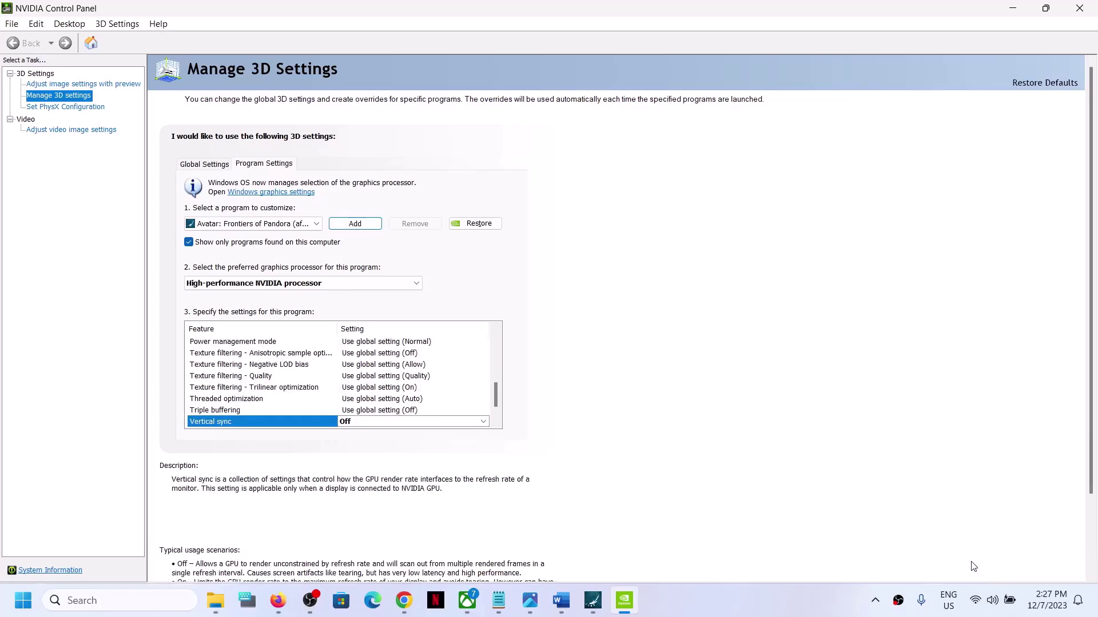
Step: Browse the 3D settings feature list and select Low Latency Mode
left_click(252, 378)
scroll(274, 391, "up", 1)
scroll(274, 392, "up", 1)
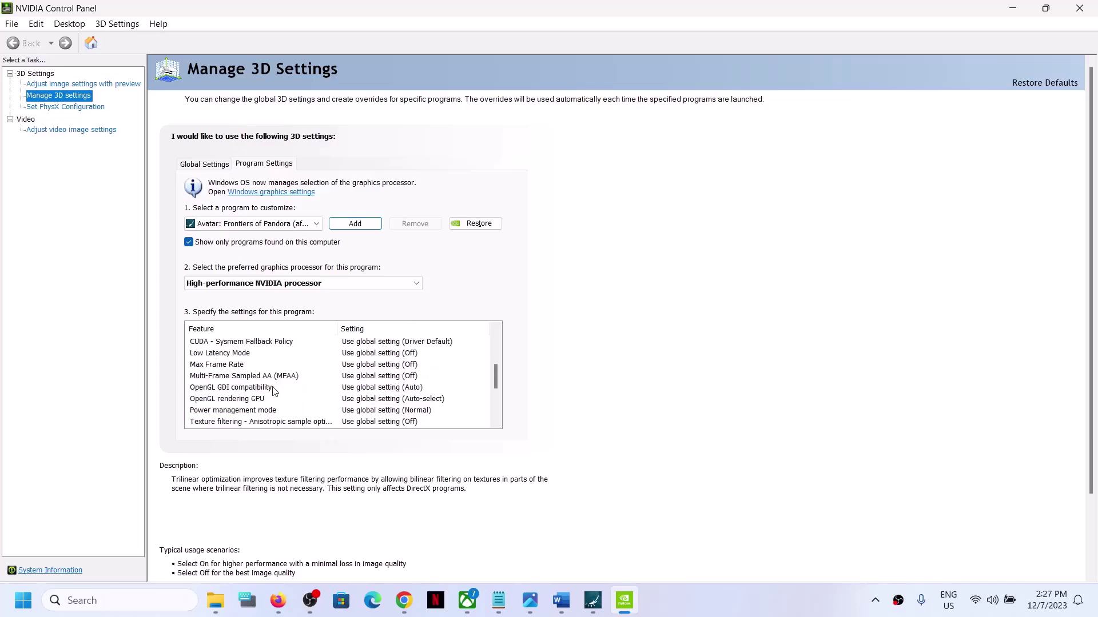
scroll(274, 392, "up", 4)
scroll(273, 392, "down", 5)
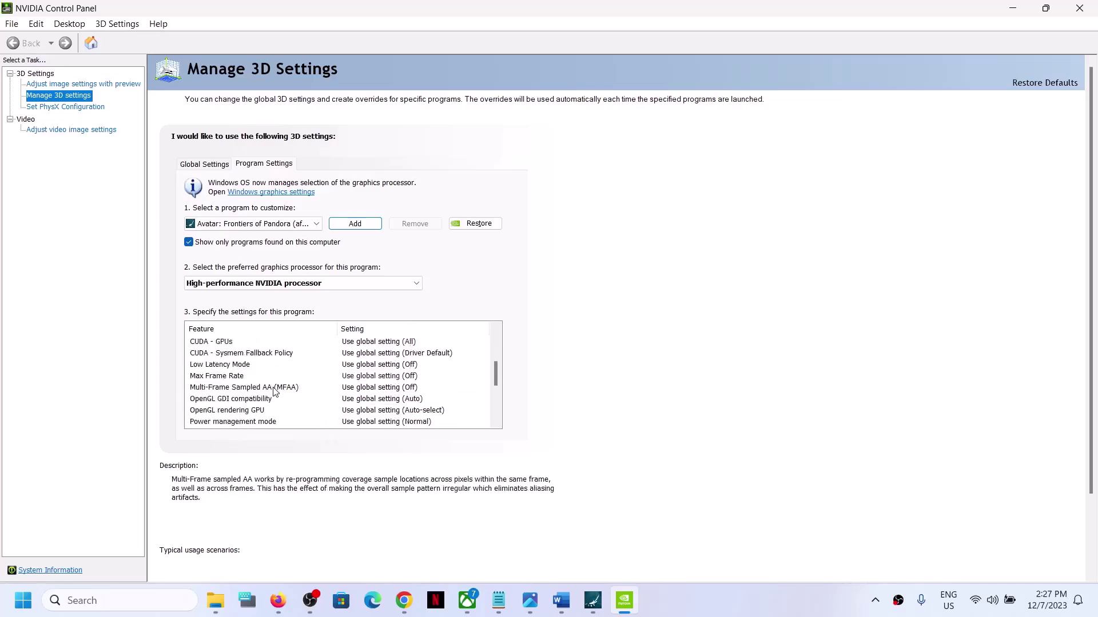
scroll(273, 392, "down", 1)
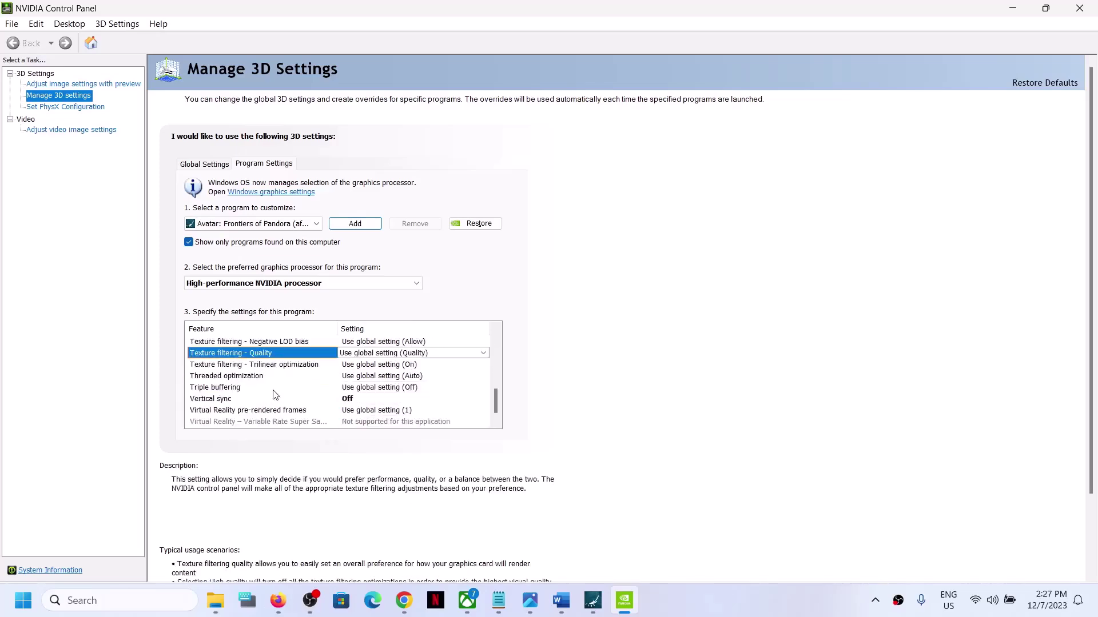
scroll(273, 395, "down", 1)
scroll(273, 400, "up", 2)
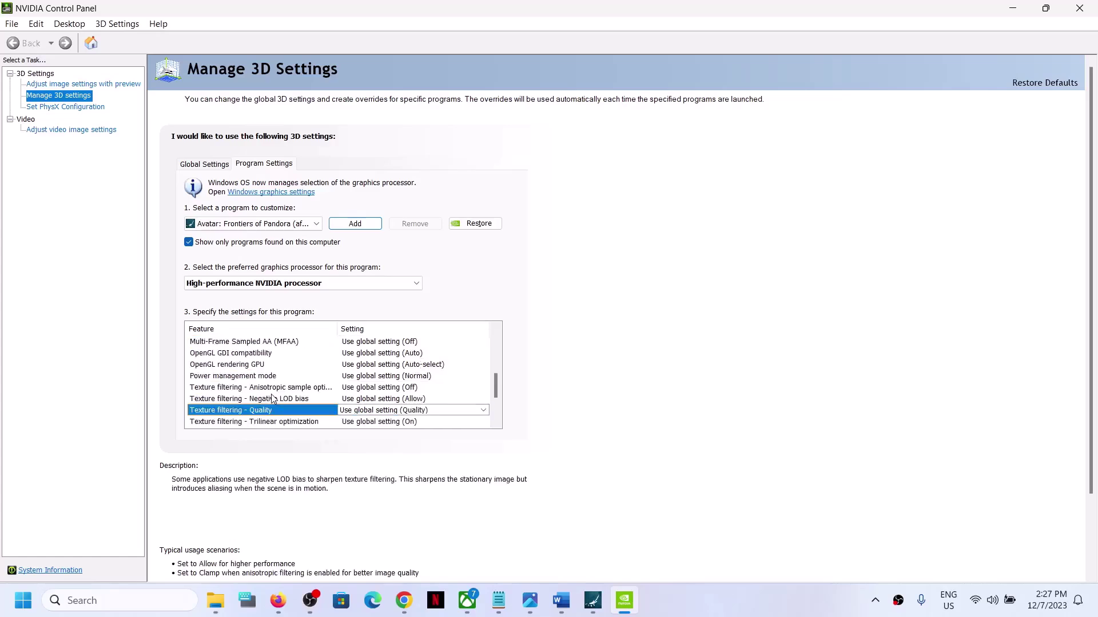
scroll(272, 399, "up", 1)
scroll(272, 394, "up", 1)
left_click(263, 388)
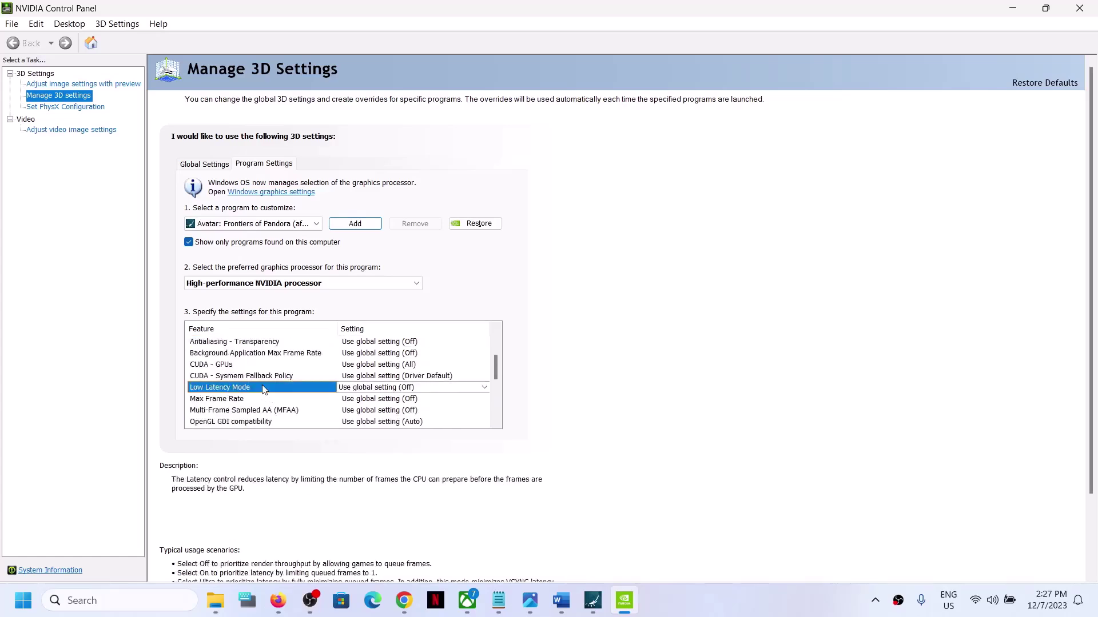
Step: Cap Avatar's Max Frame Rate at a custom 60 FPS and apply it
scroll(264, 388, "down", 1)
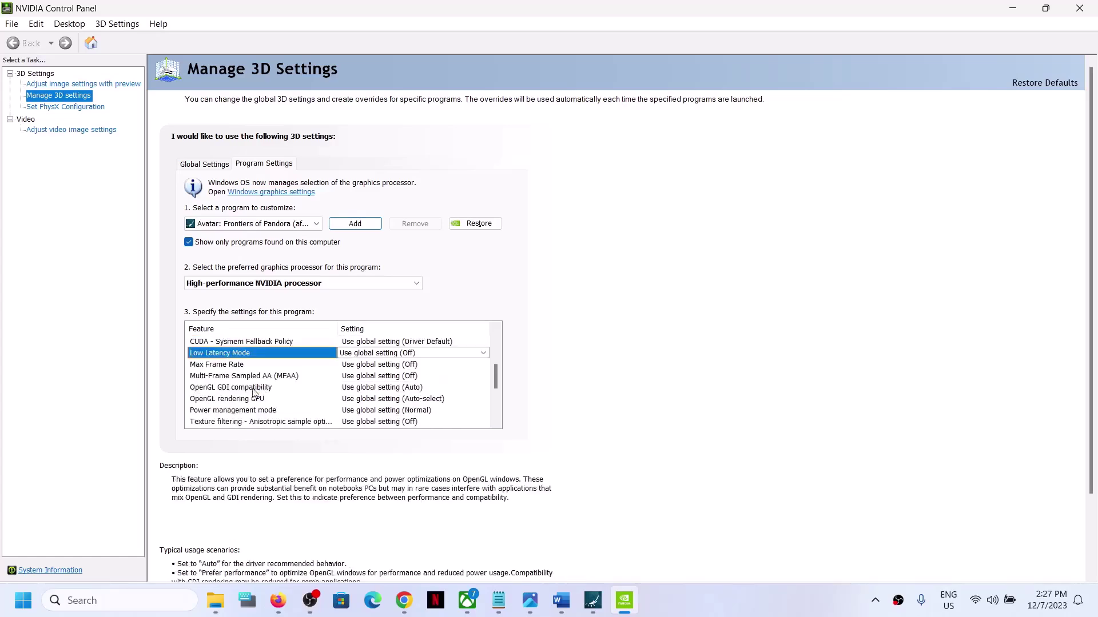
left_click(220, 366)
left_click(413, 366)
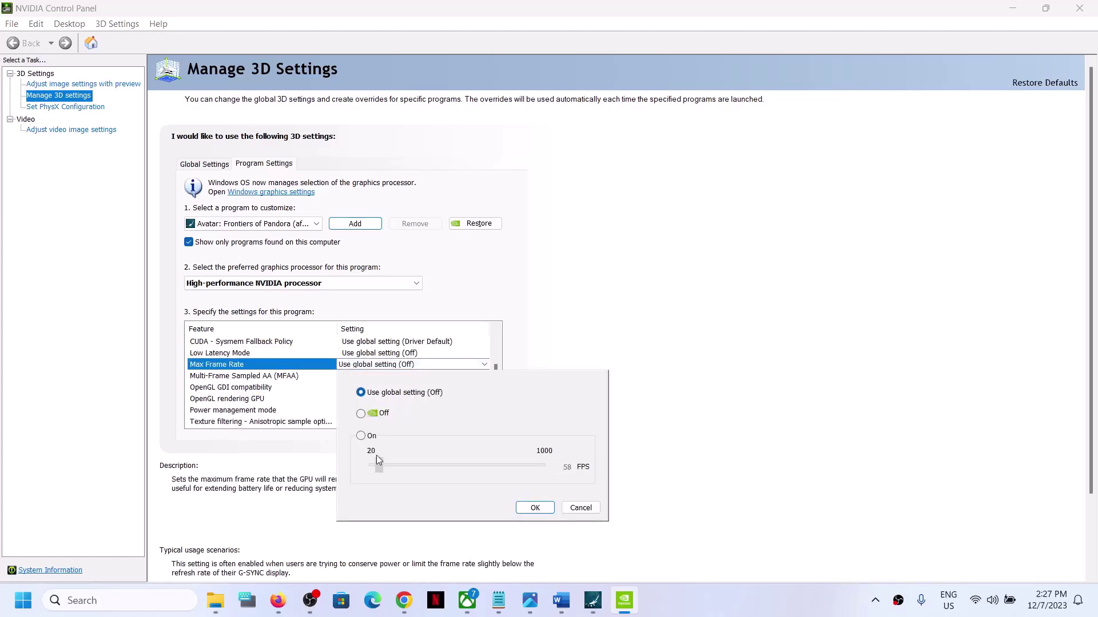
left_click(361, 436)
left_click_drag(409, 464, 389, 462)
left_click(379, 465)
key("Right")
key("Right")
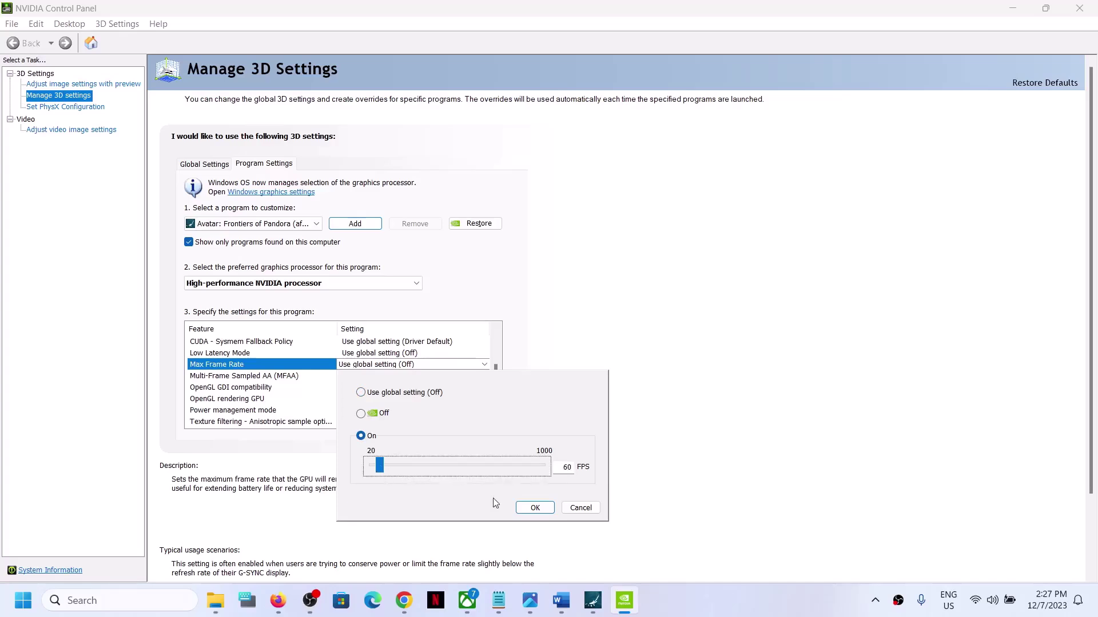
left_click(534, 508)
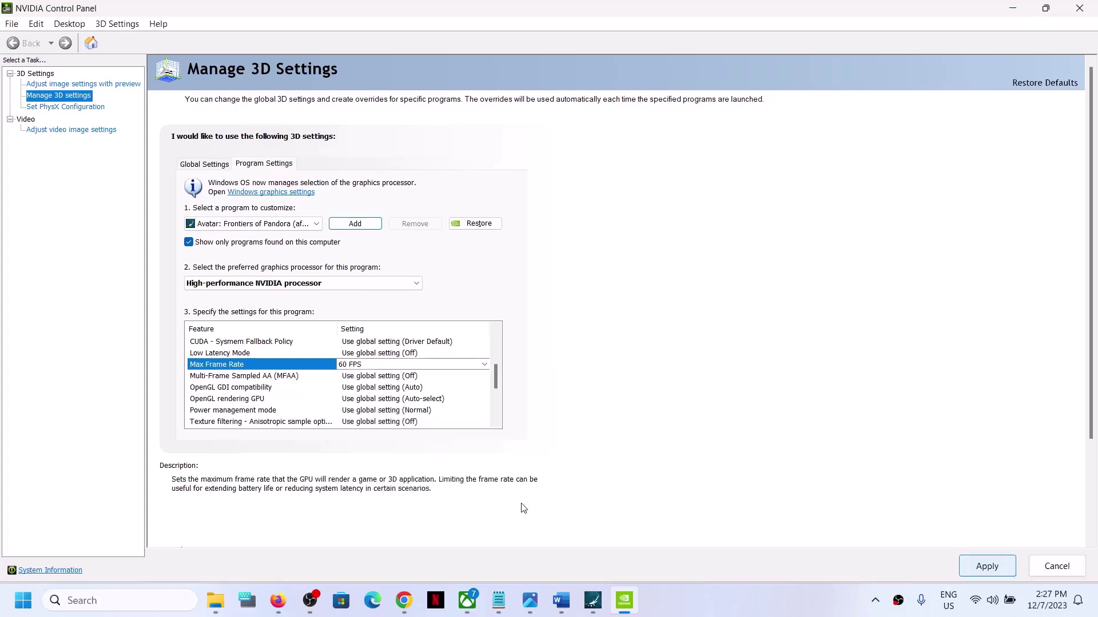
left_click(972, 572)
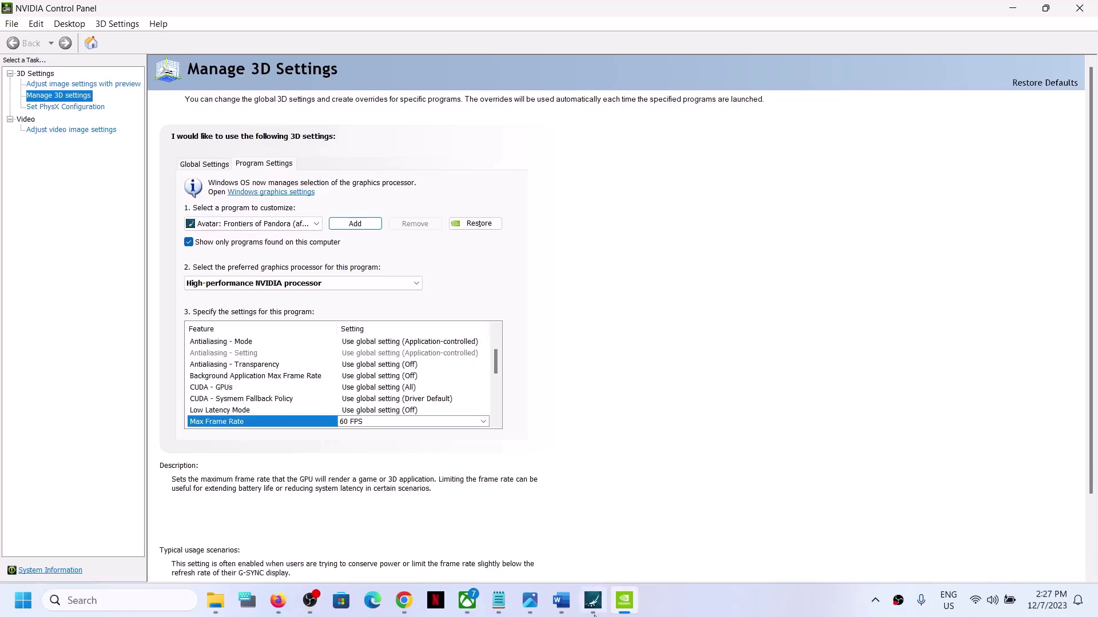
Step: Highlight 'lower down graphics settings' in the Word notes, then return to the game
left_click(561, 601)
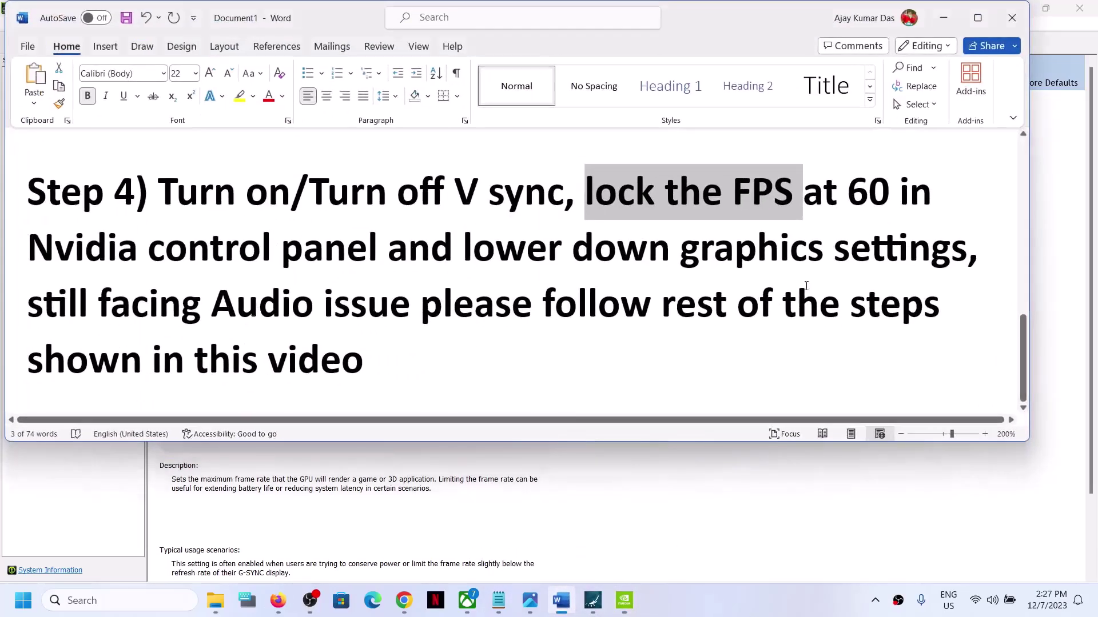
left_click_drag(499, 259, 978, 254)
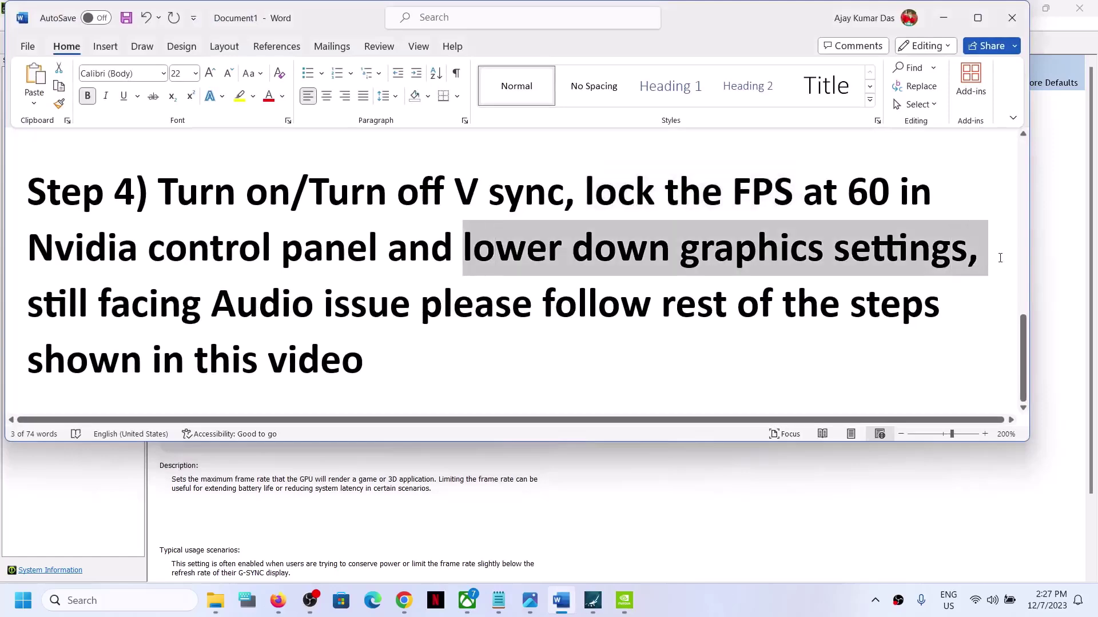
left_click(592, 600)
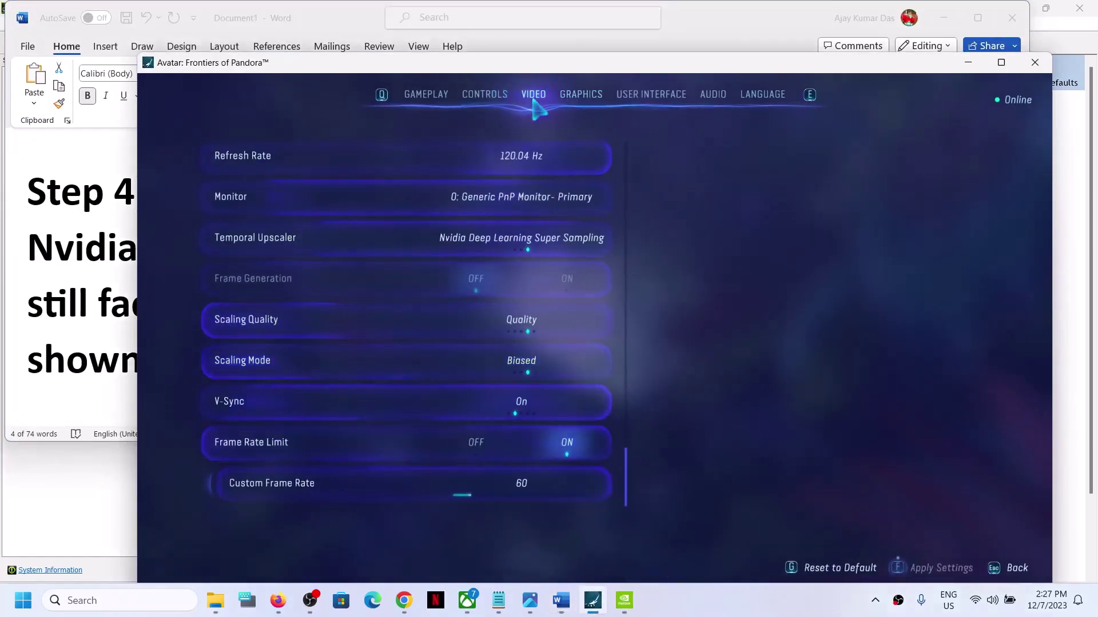
Step: Set the game's resolution to 1920 x 1080, apply, and keep it
scroll(568, 289, "up", 5)
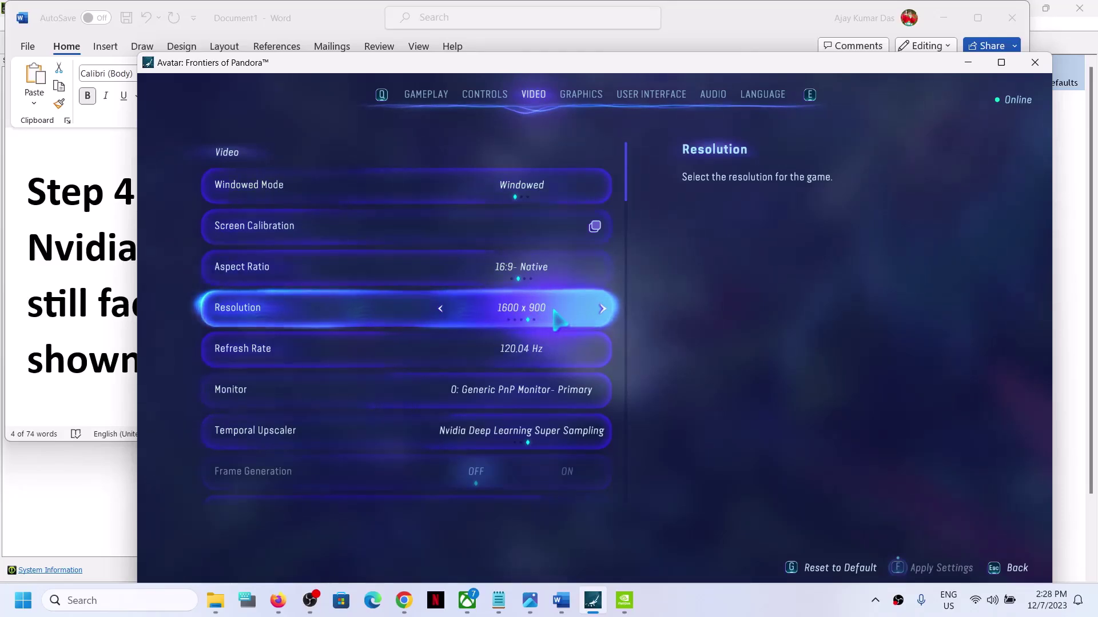
left_click(602, 309)
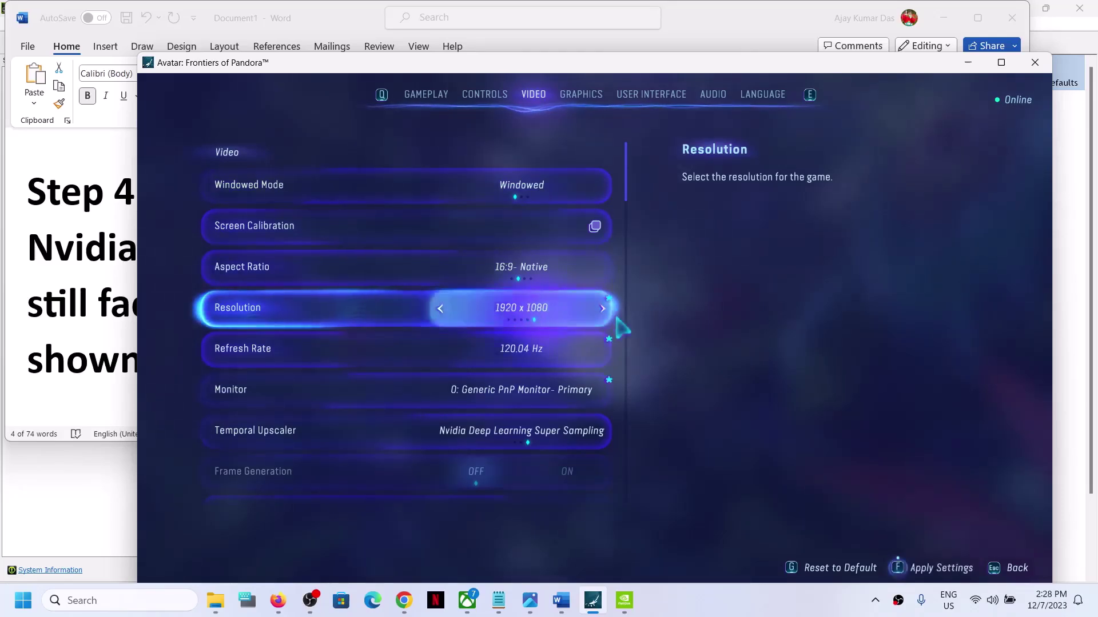
left_click(904, 567)
left_click(661, 420)
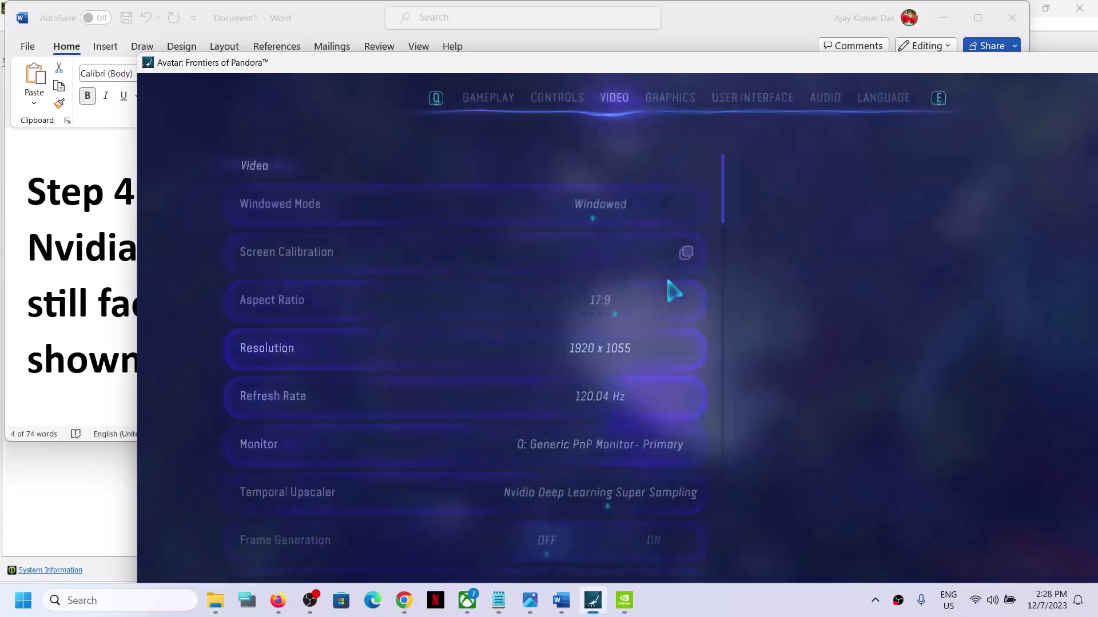
Step: Set Graphics Quality to Medium and return to the game's main menu
left_click(670, 98)
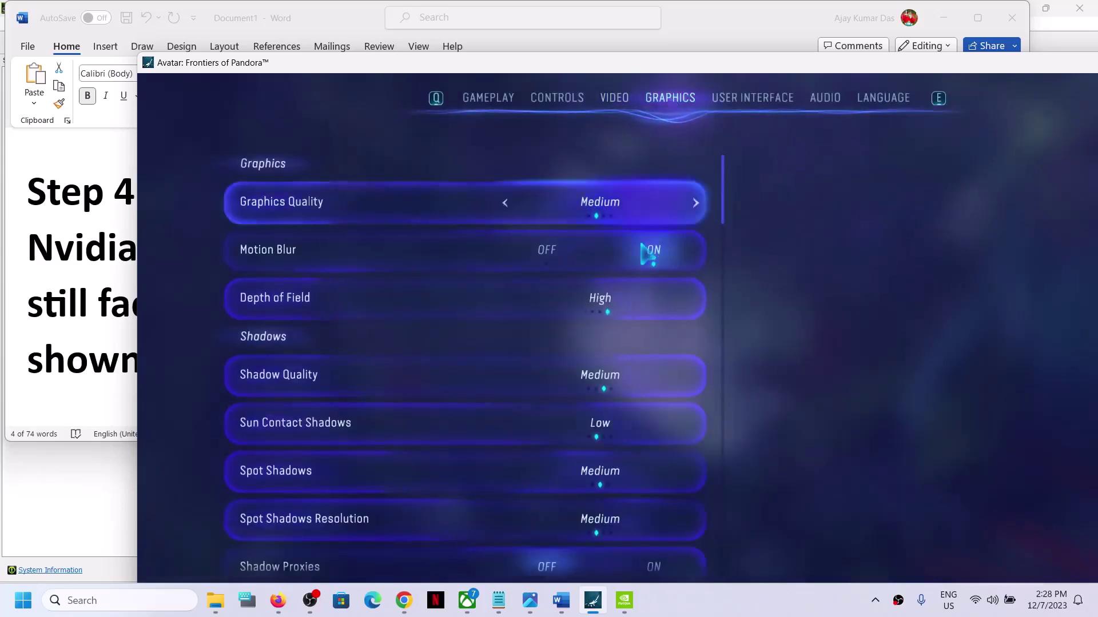
left_click(695, 203)
left_click(696, 203)
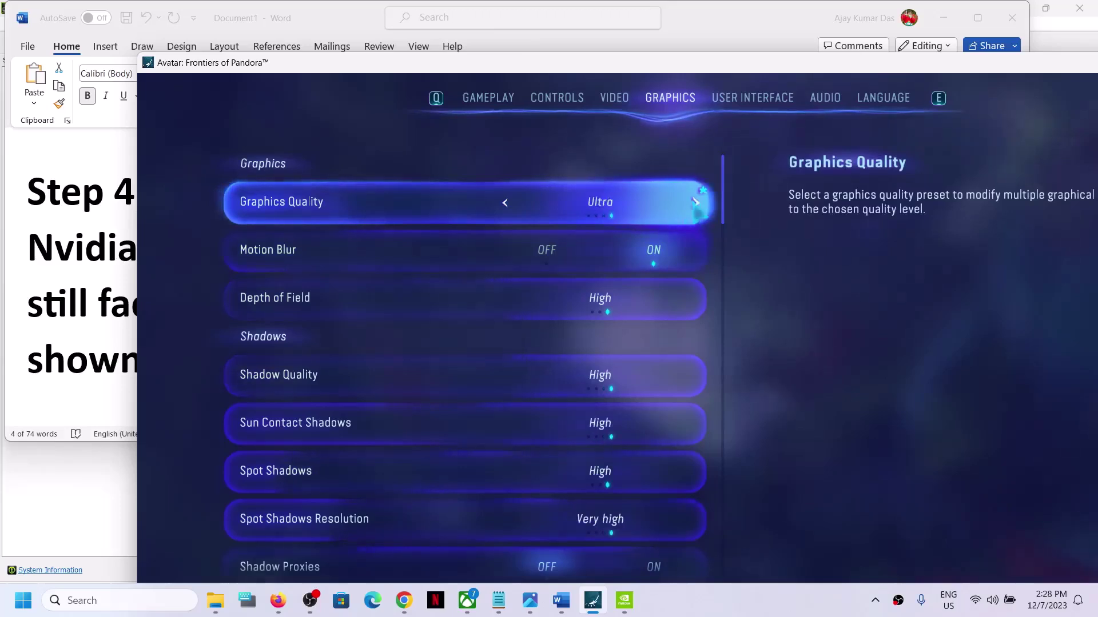
left_click(505, 204)
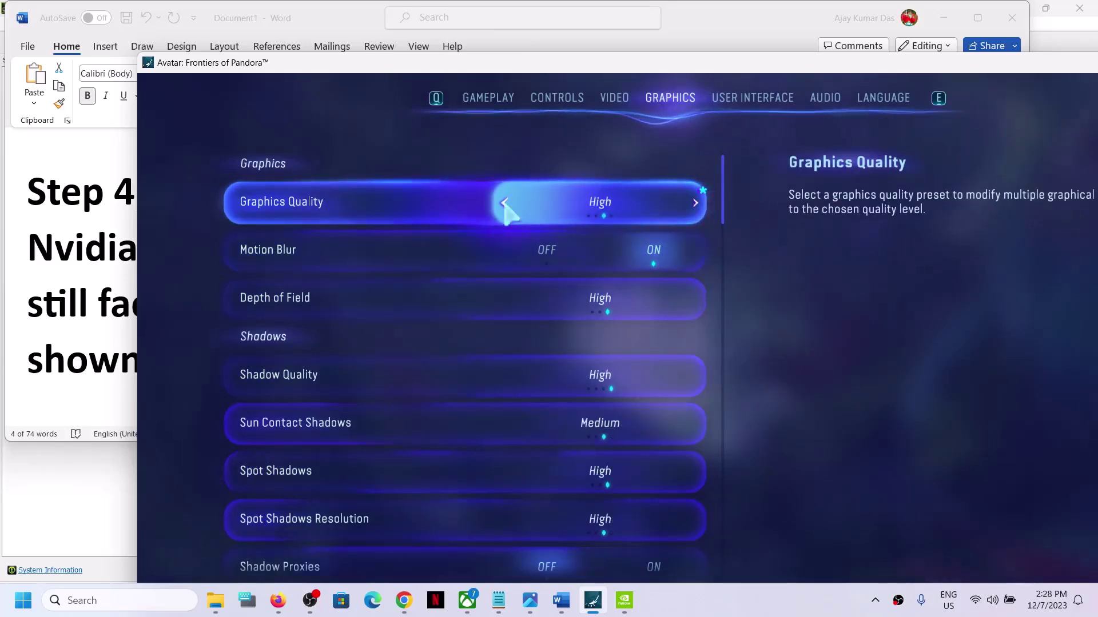
left_click(506, 204)
left_click_drag(844, 63, 720, 12)
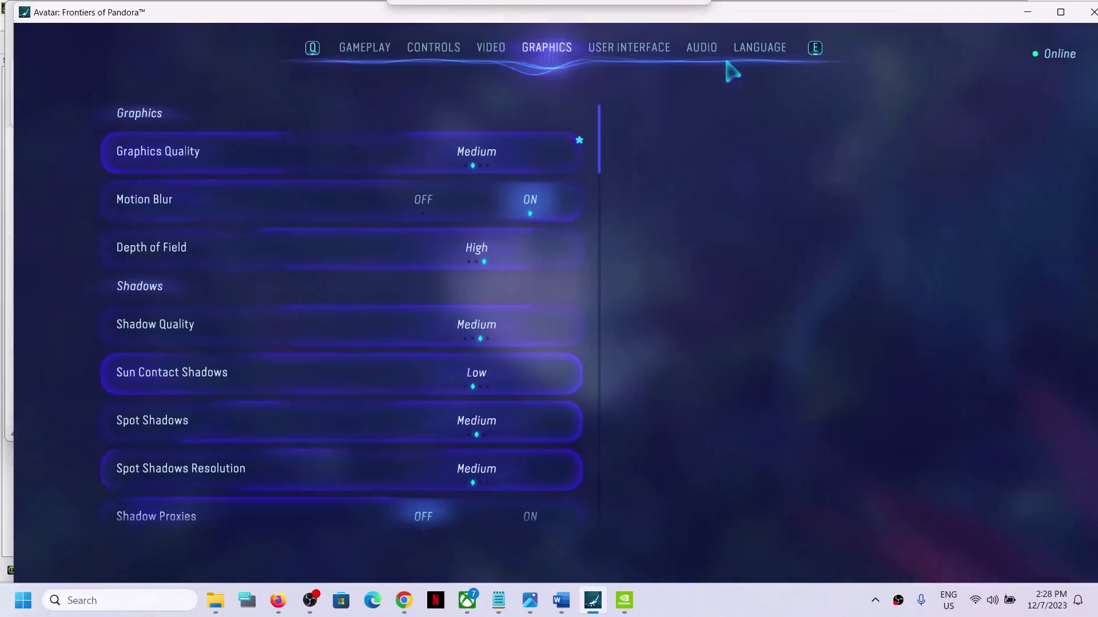
key("Escape")
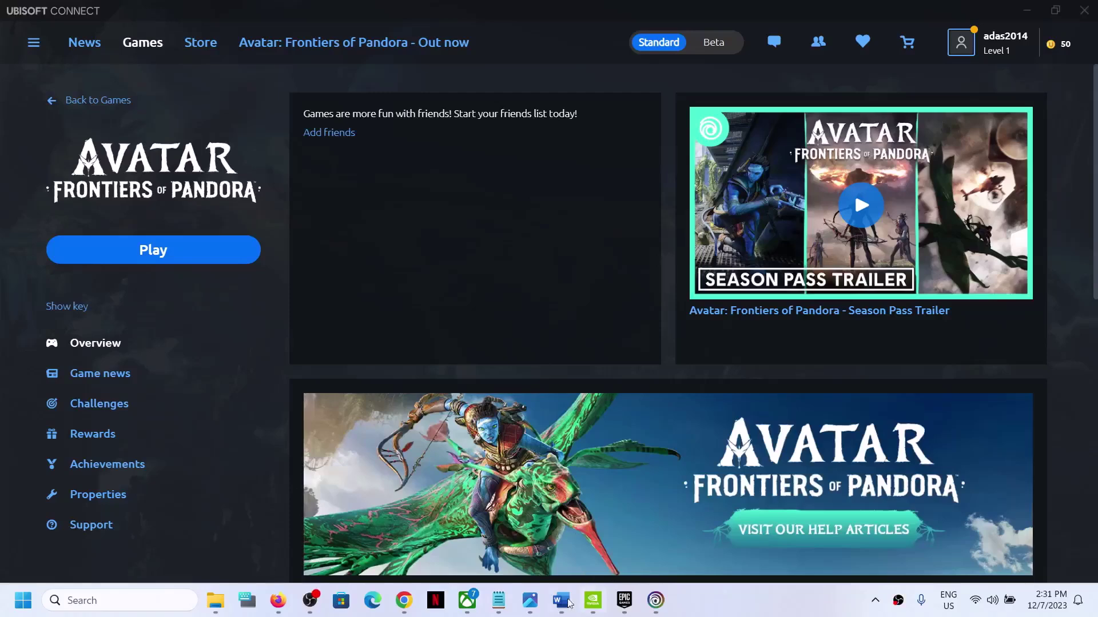
Step: Highlight 'follow rest of the steps shown in this video' and 'Windows + G' in the notes, then minimize Word
left_click(569, 603)
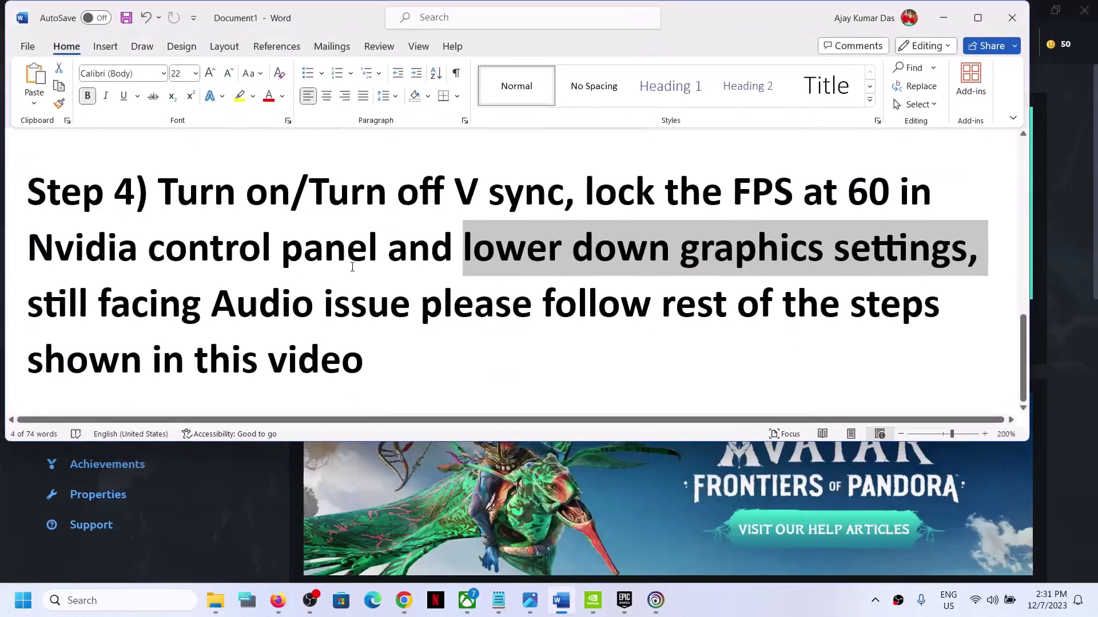
left_click(408, 362)
left_click_drag(542, 304, 453, 368)
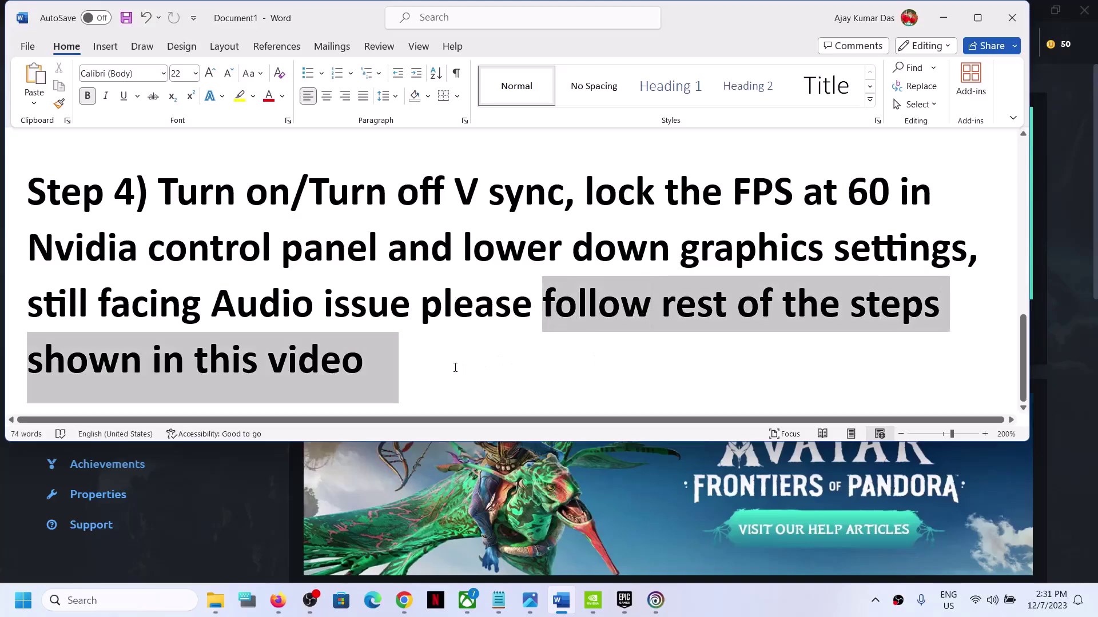
left_click(453, 367)
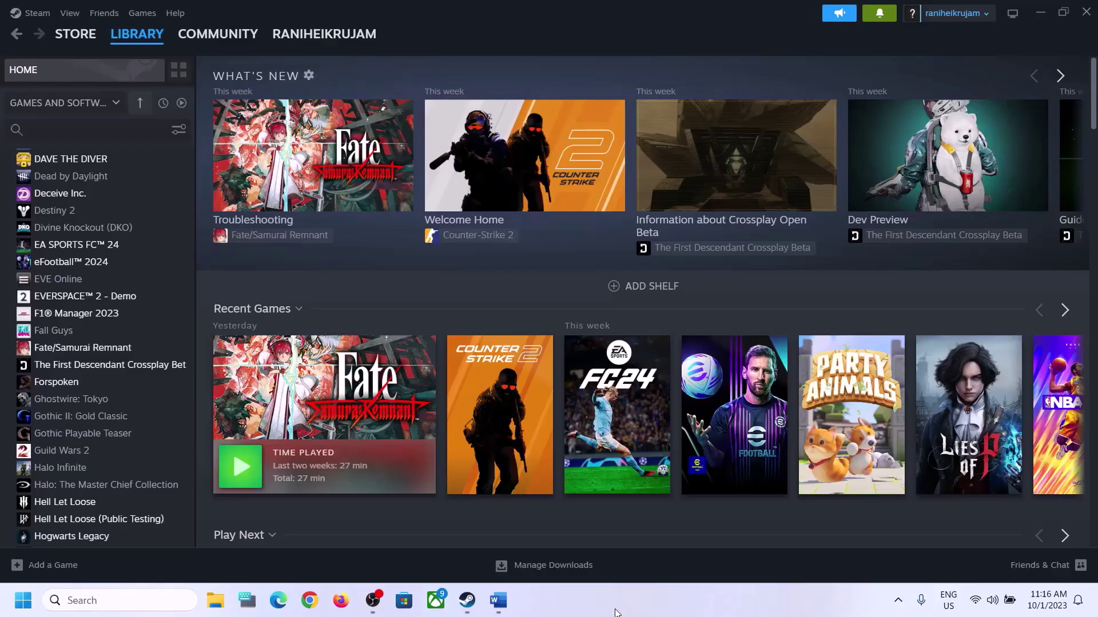
left_click(497, 600)
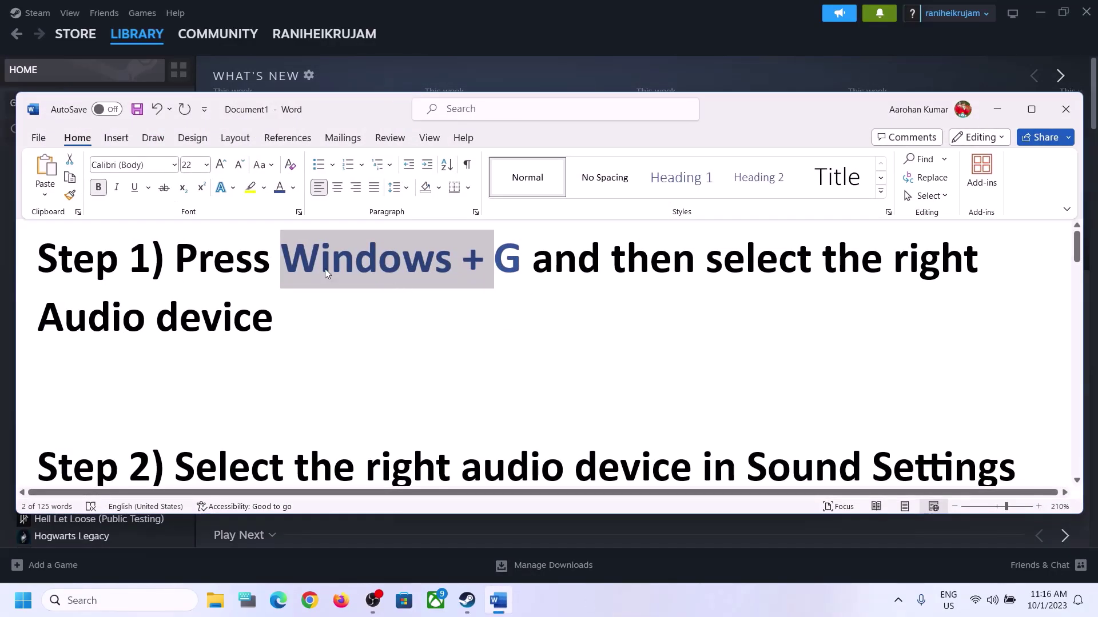
left_click_drag(324, 273, 705, 266)
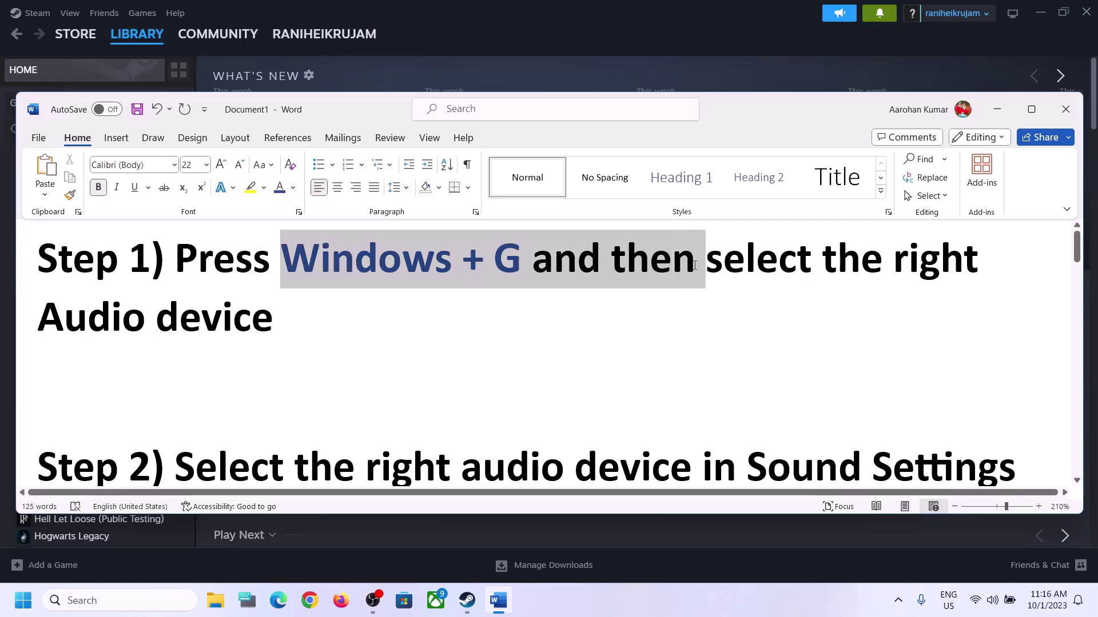
left_click(998, 110)
Step: Choose Speakers (Realtek(R) Audio) as default output in Xbox Game Bar's Audio widget
key("super+g")
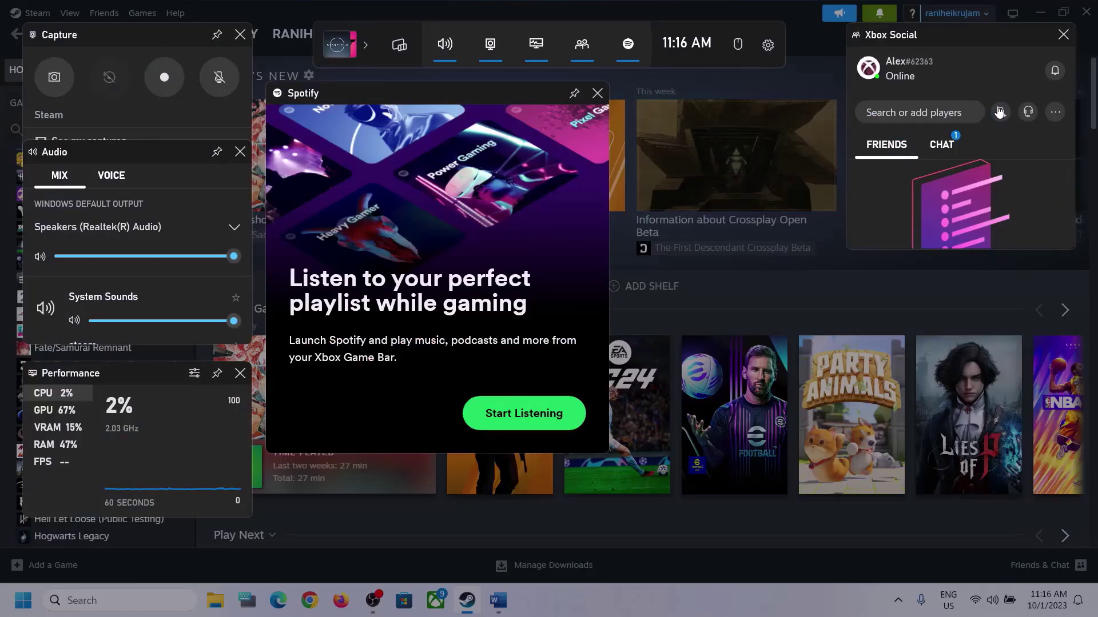
left_click(445, 48)
left_click(234, 229)
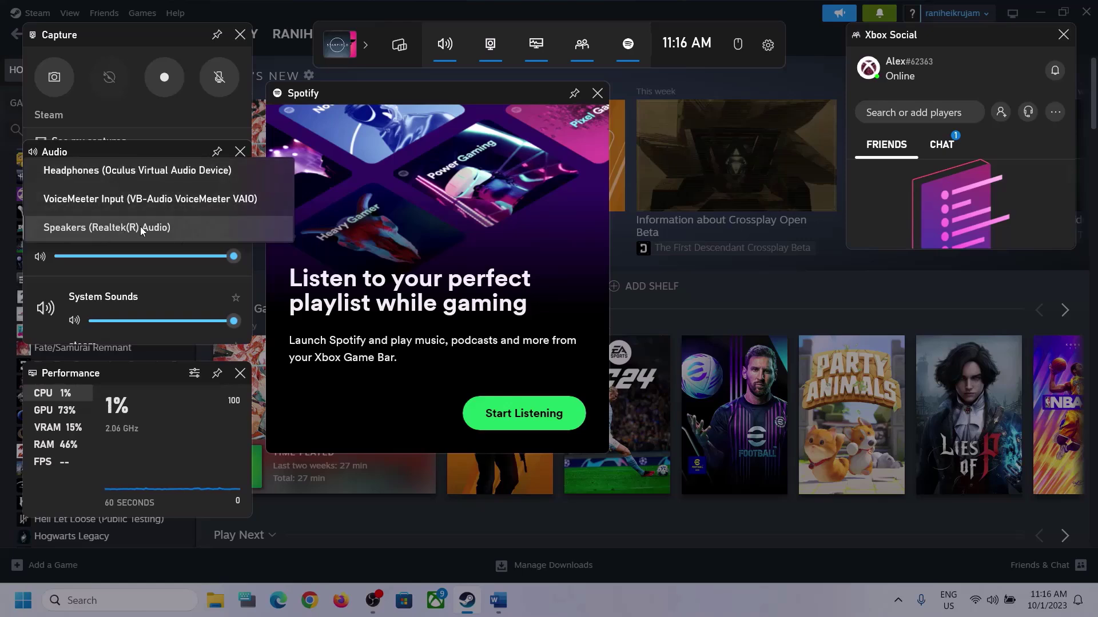
left_click(157, 228)
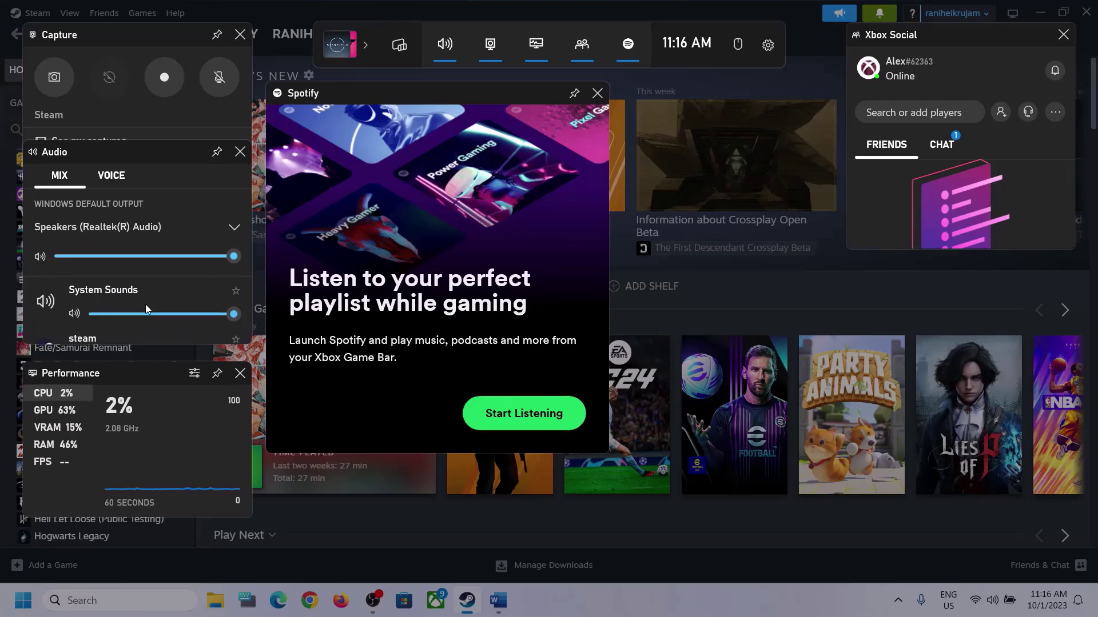
scroll(145, 309, "down", 1)
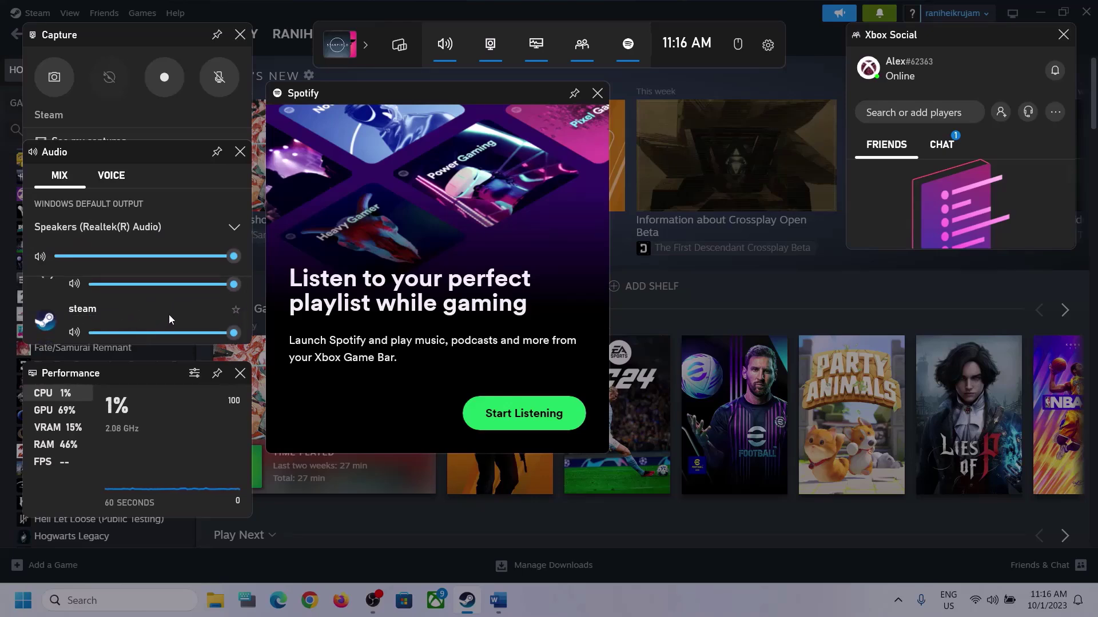
scroll(181, 311, "up", 1)
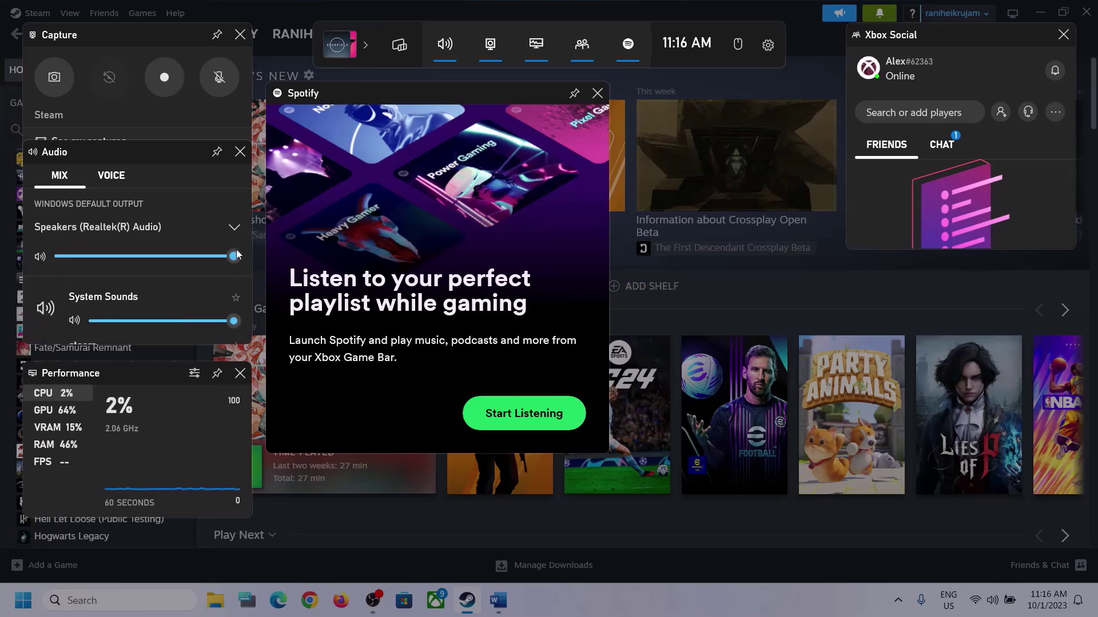
Step: On the Voice tab, keep Microphone Array for input and communications, with Speakers for communications output
left_click(109, 180)
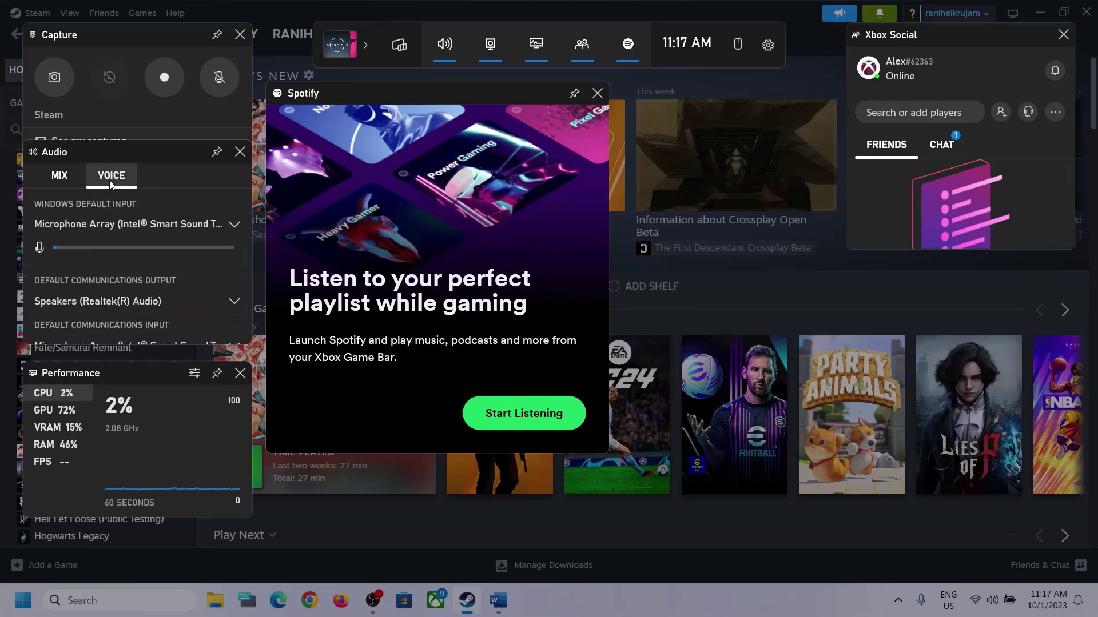
left_click(231, 224)
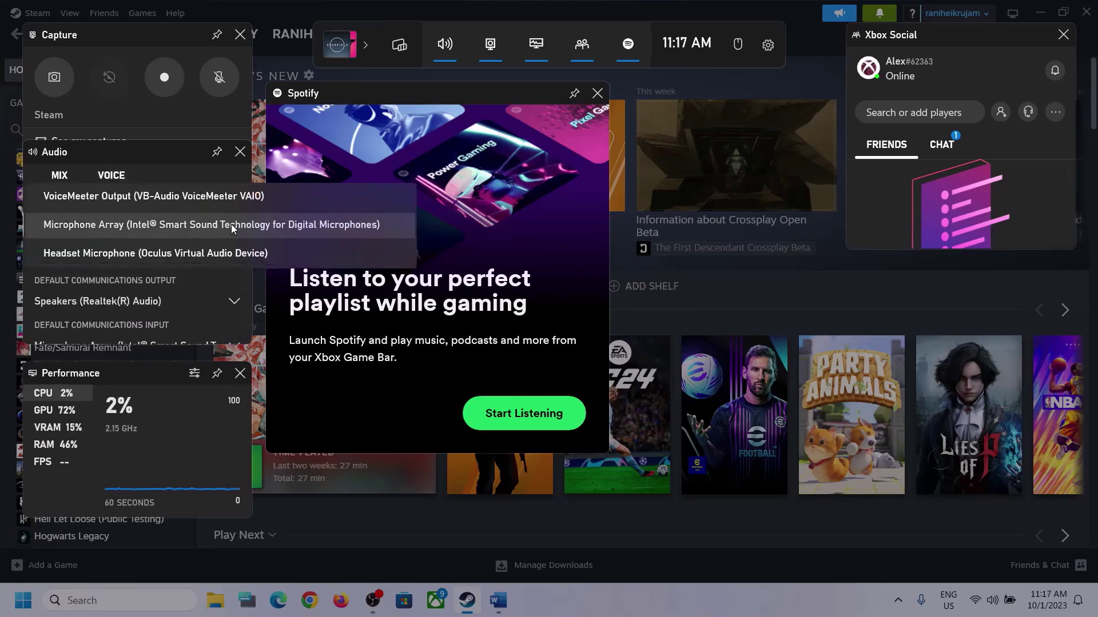
left_click(166, 156)
scroll(186, 278, "down", 1)
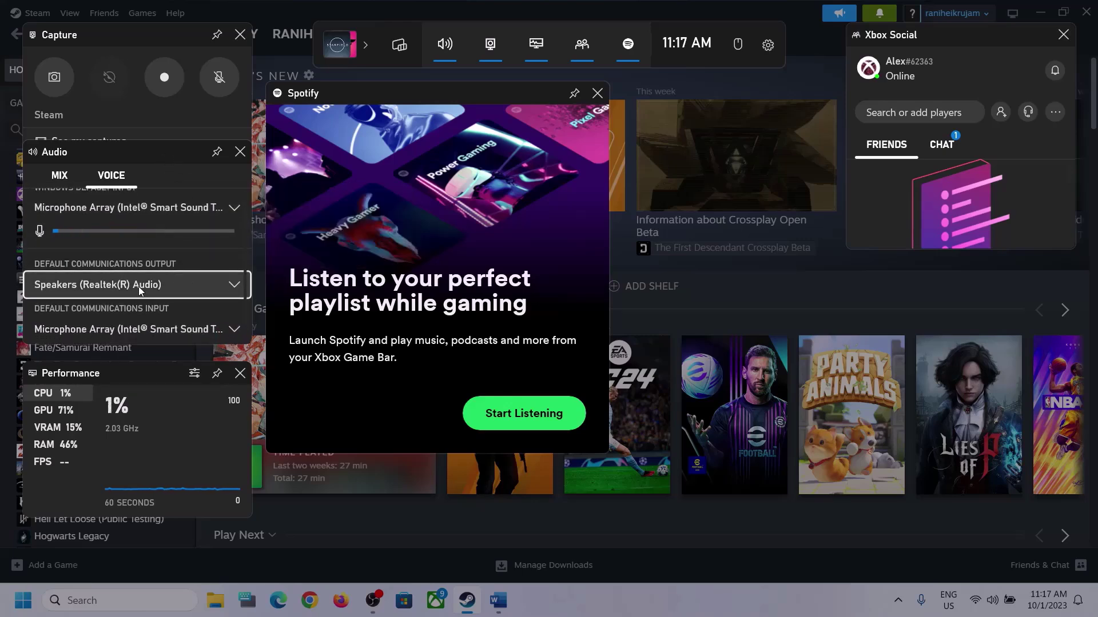
left_click(234, 286)
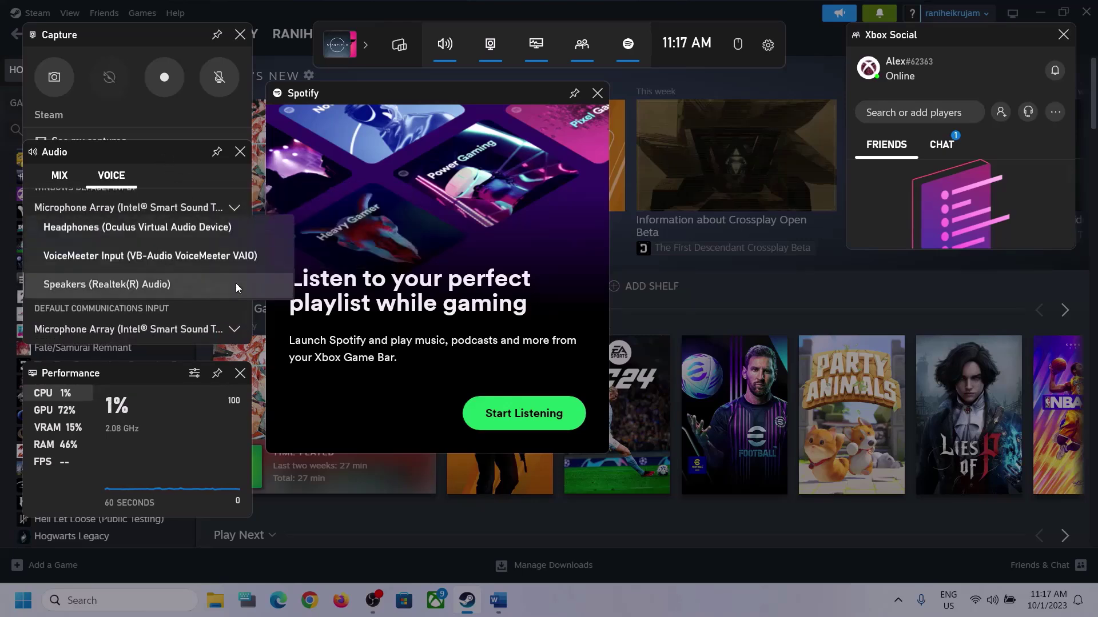
left_click(178, 286)
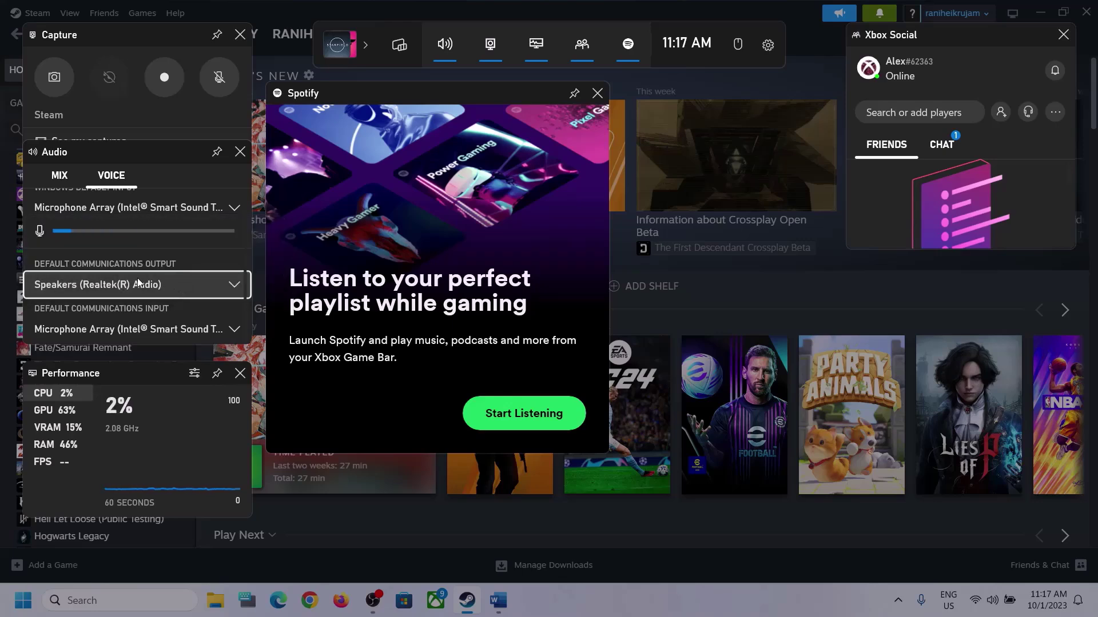
left_click(205, 332)
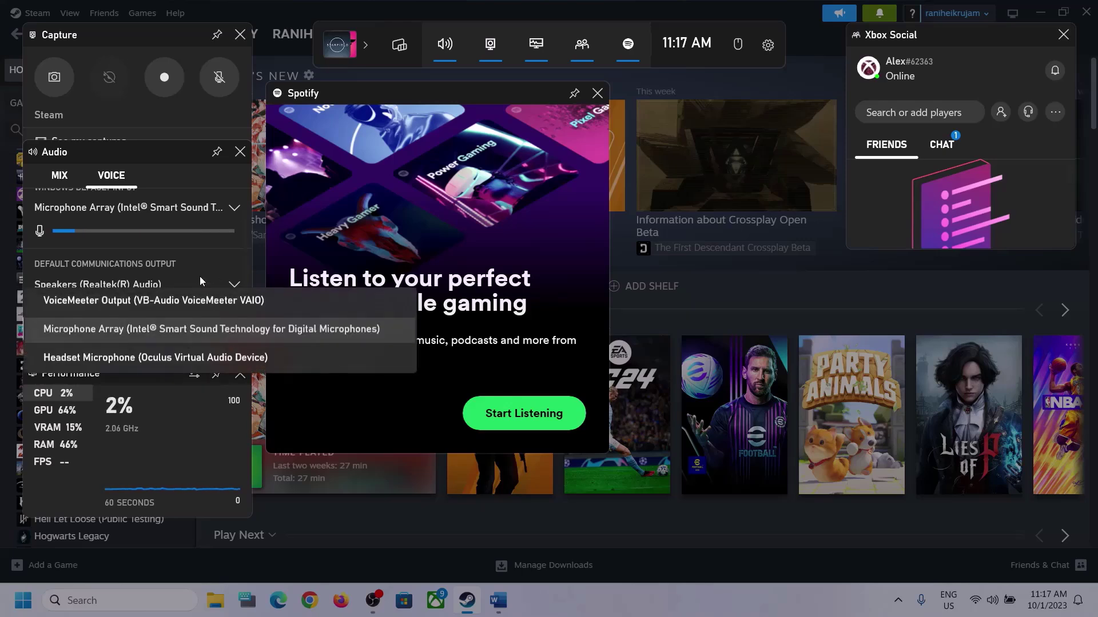
left_click(224, 250)
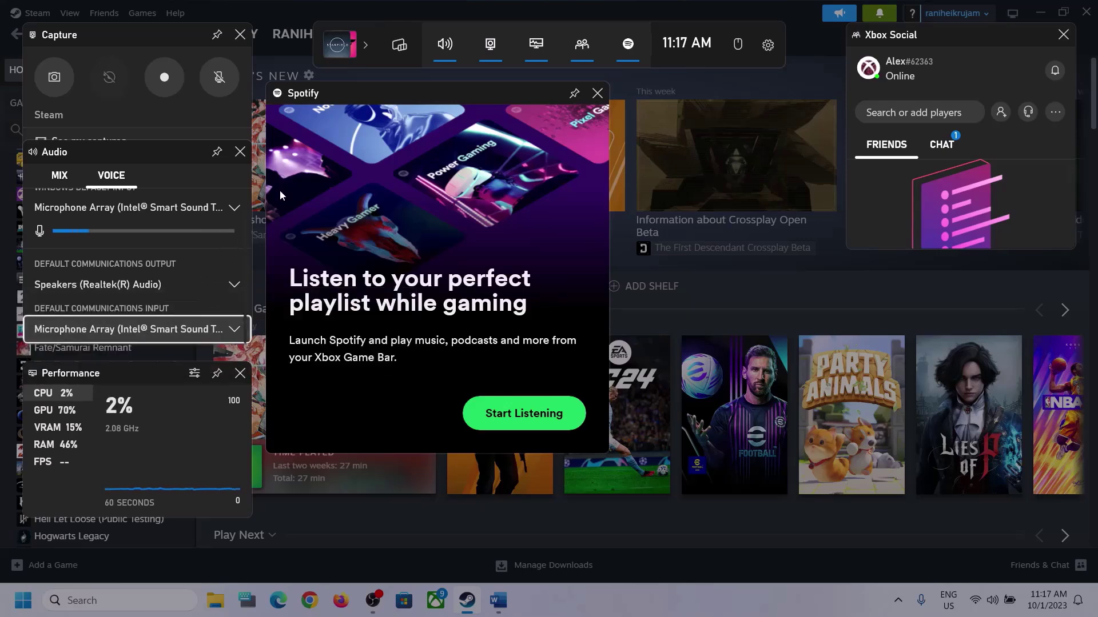
Step: Close Game Bar, review the Word notes, and minimize Word
left_click(633, 170)
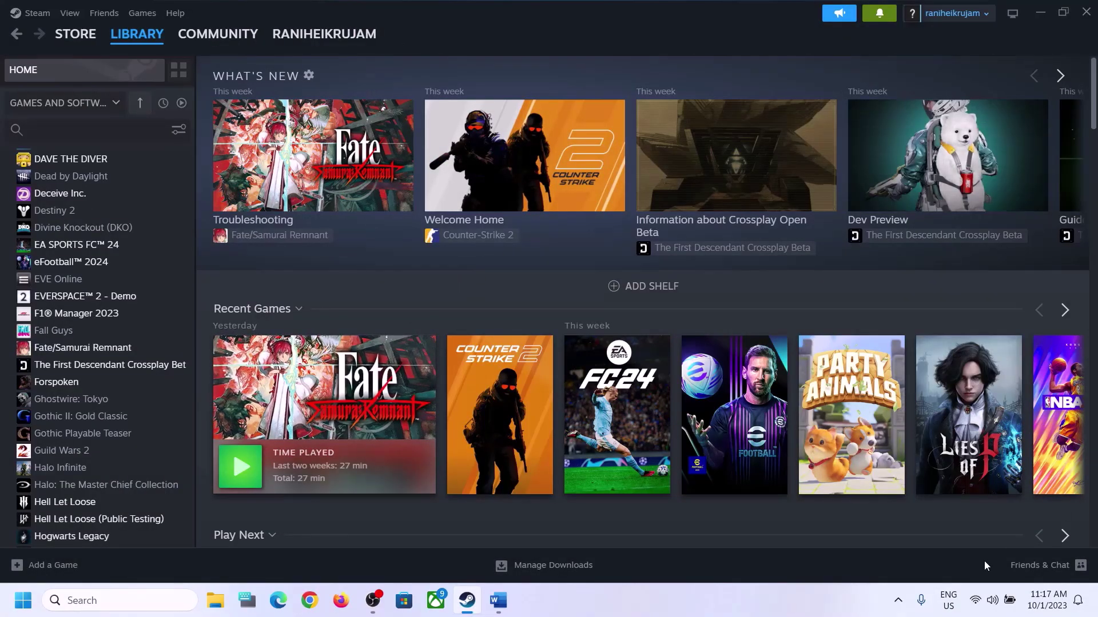
left_click(498, 601)
scroll(285, 400, "down", 3)
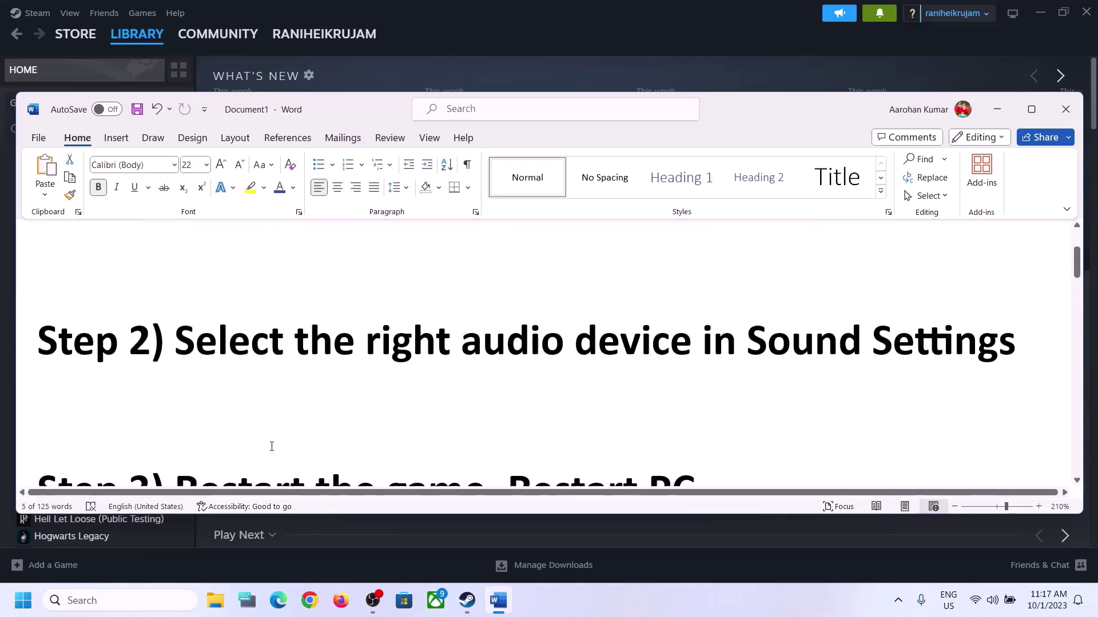
scroll(298, 358, "up", 1)
left_click_drag(175, 400, 872, 400)
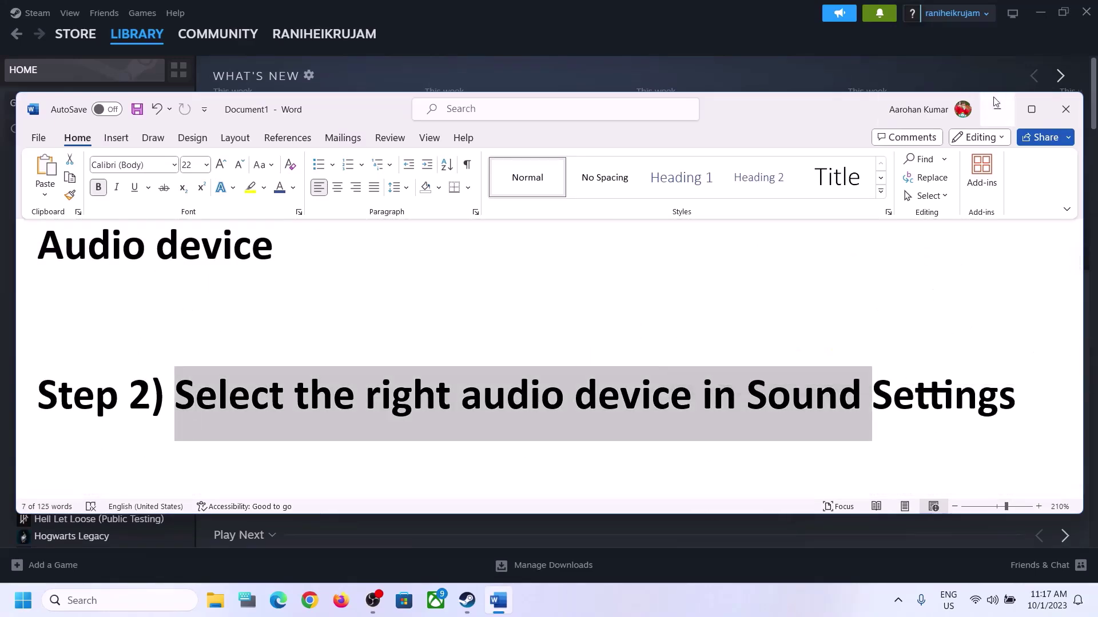
left_click(1008, 111)
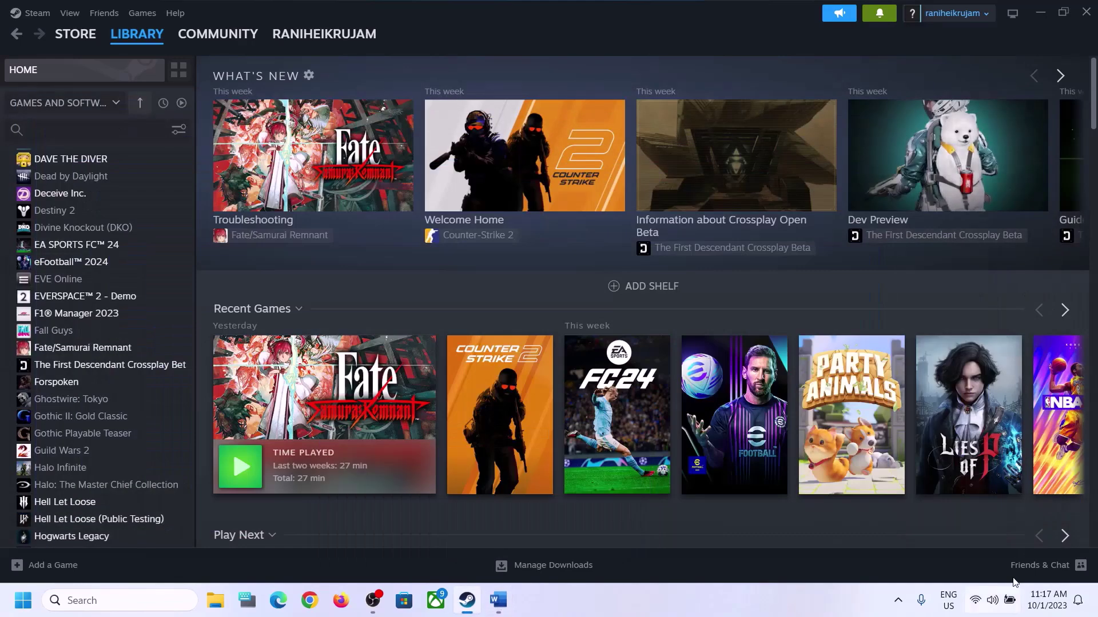
Step: Confirm Quick Settings' sound output is Speakers (Realtek(R) Audio), then bring up the volume icon's menu
left_click(994, 602)
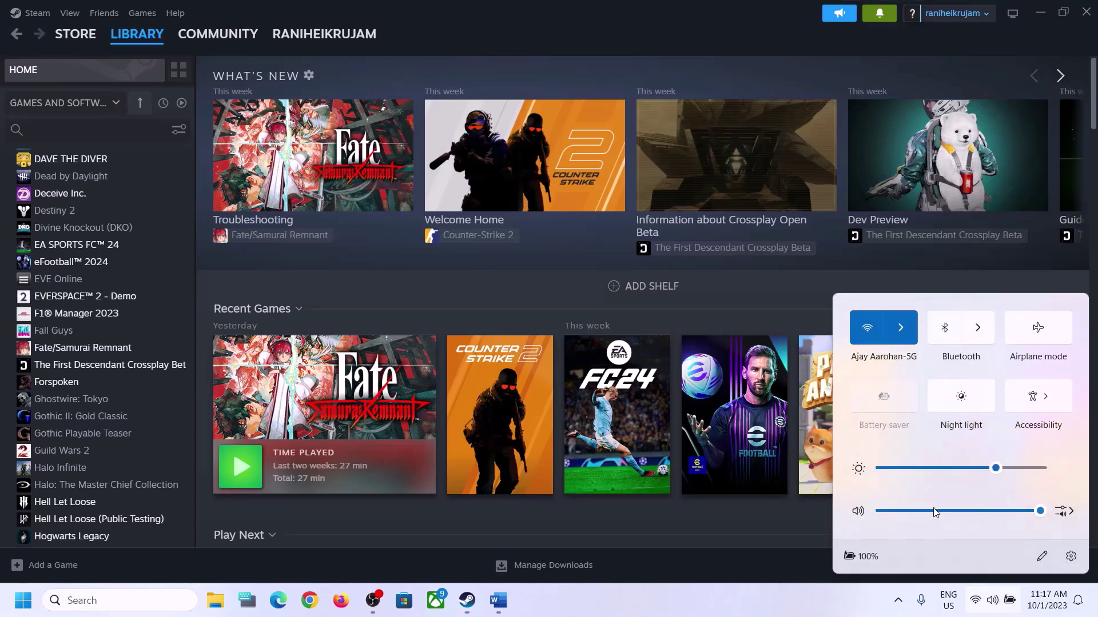
left_click(1070, 513)
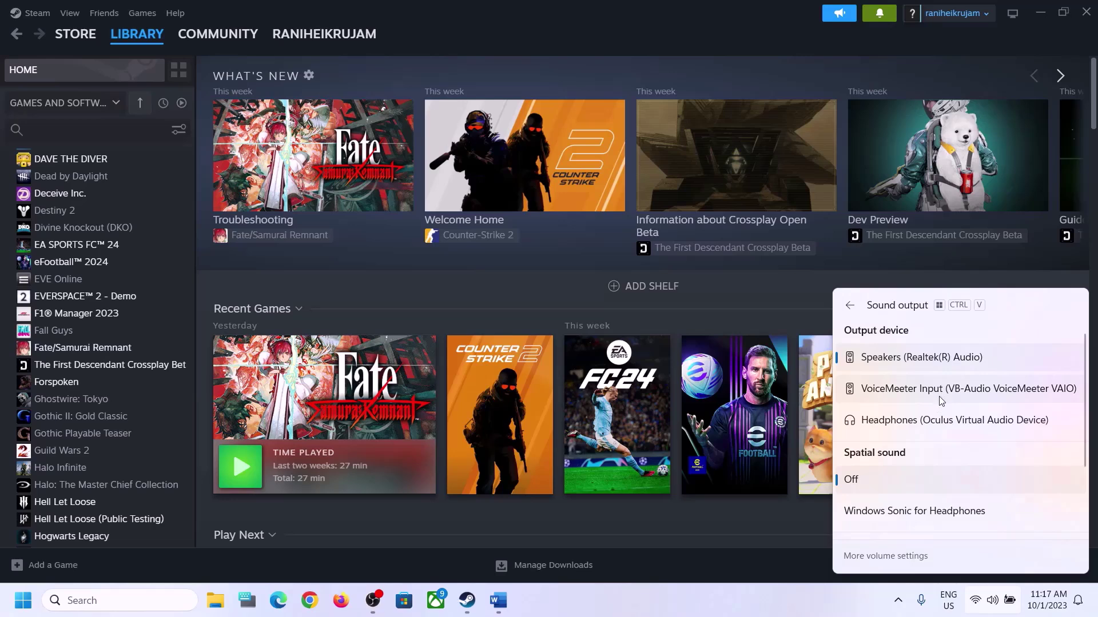
scroll(935, 434, "down", 3)
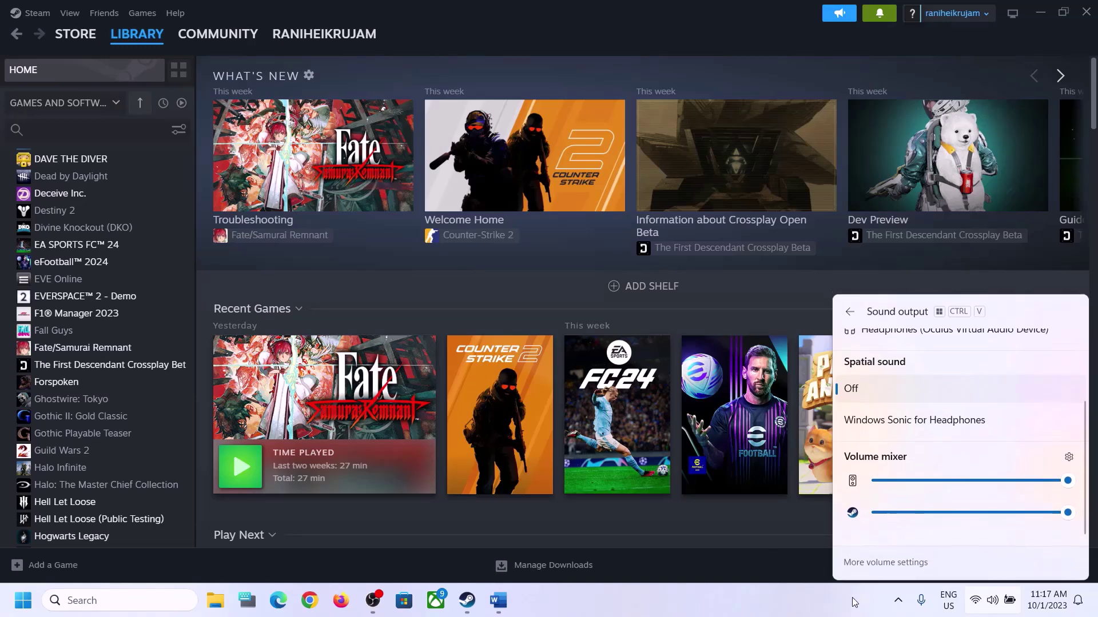
left_click(936, 585)
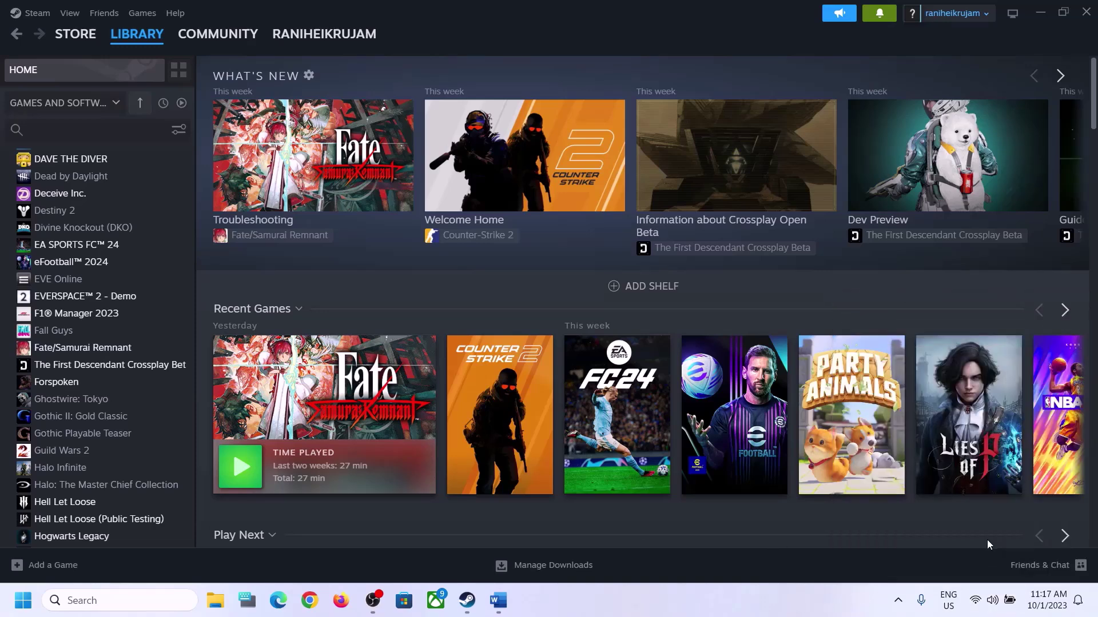
right_click(994, 608)
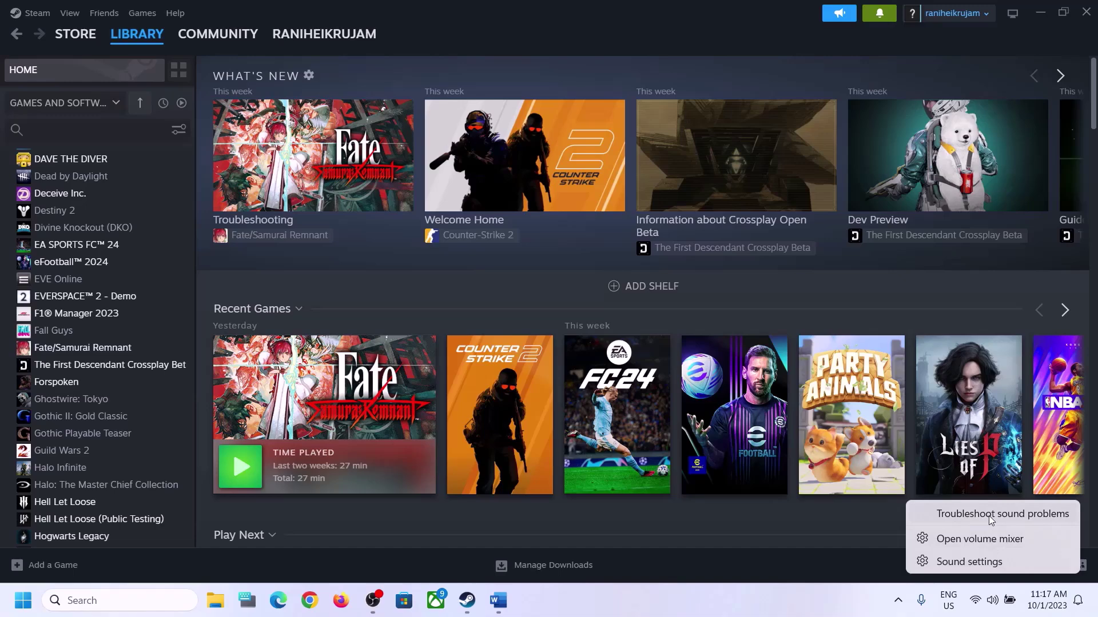
Step: Review the output devices in Sound settings and the Volume mixer, then close Settings
left_click(979, 561)
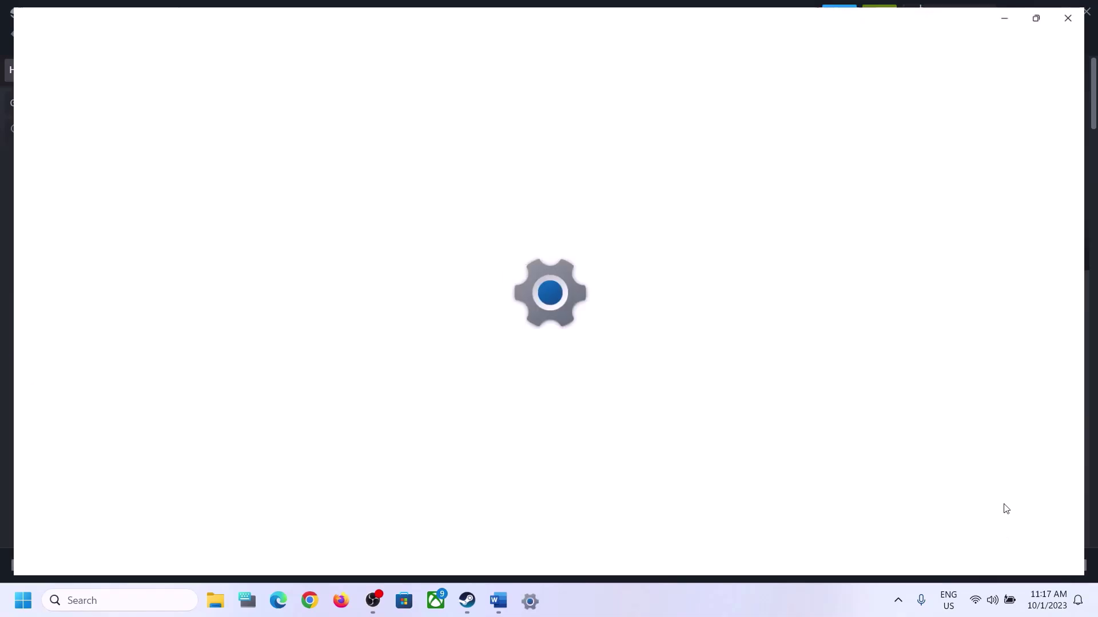
left_click(997, 125)
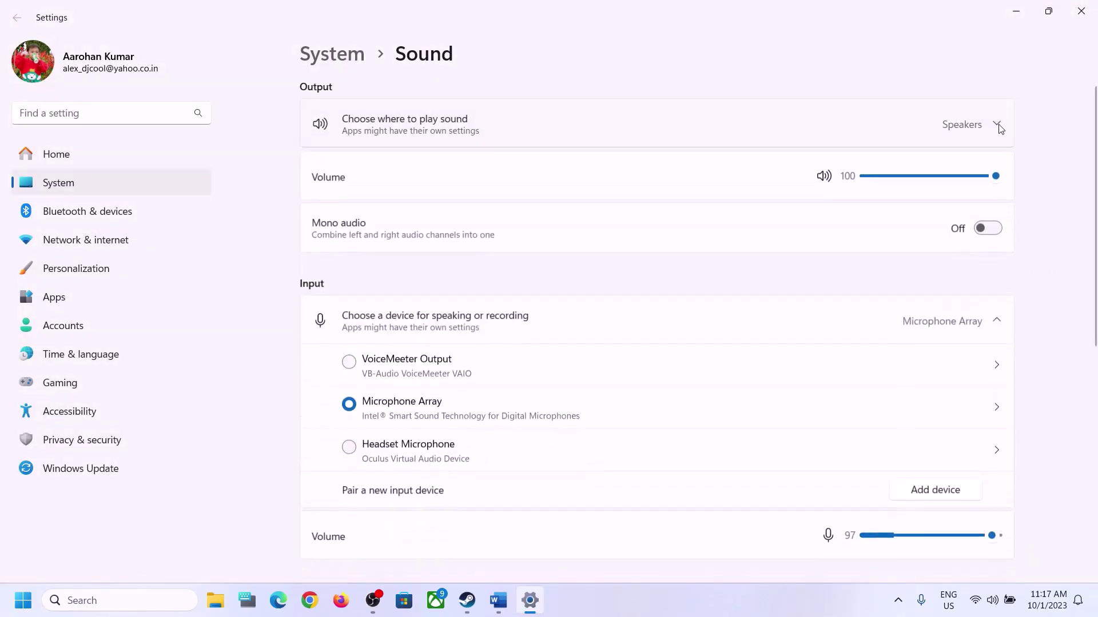
left_click(997, 126)
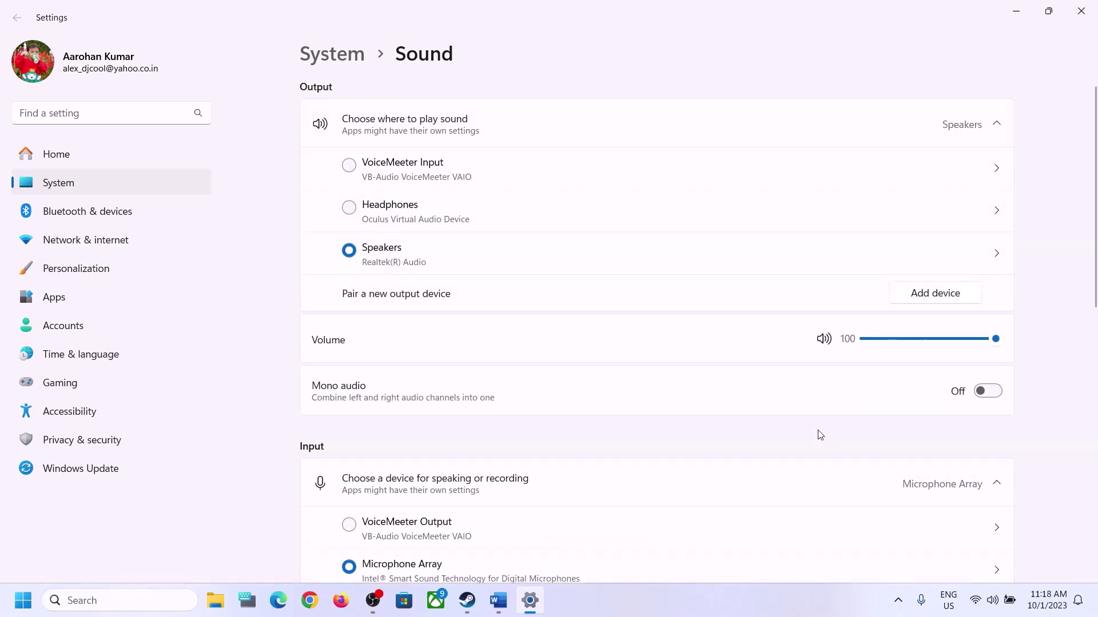
scroll(819, 434, "down", 7)
scroll(818, 435, "up", 2)
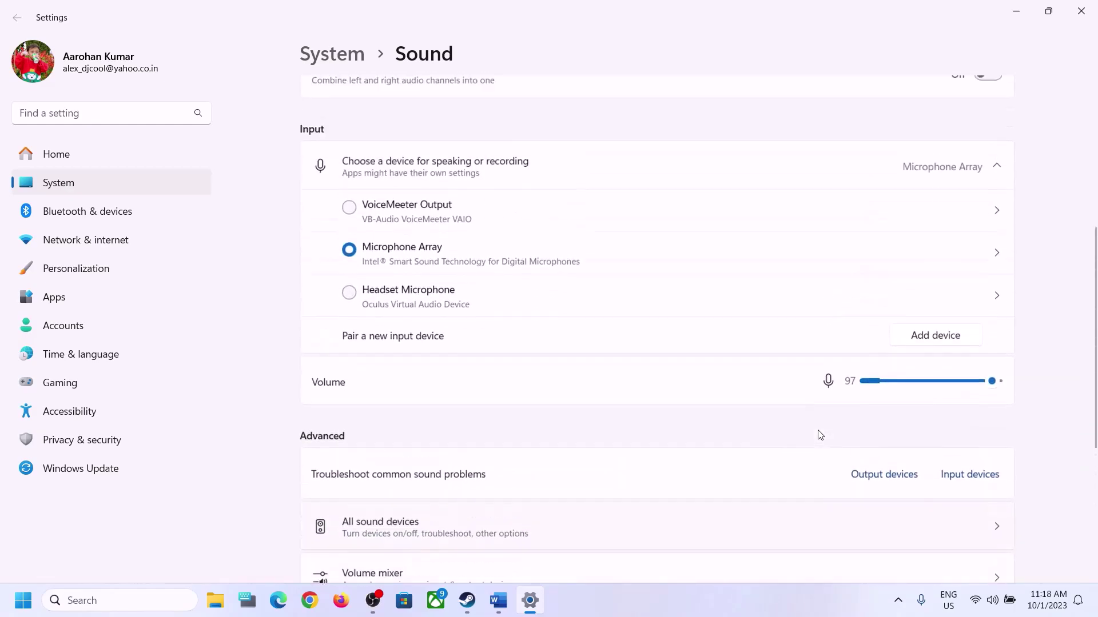
scroll(818, 435, "down", 2)
left_click(359, 443)
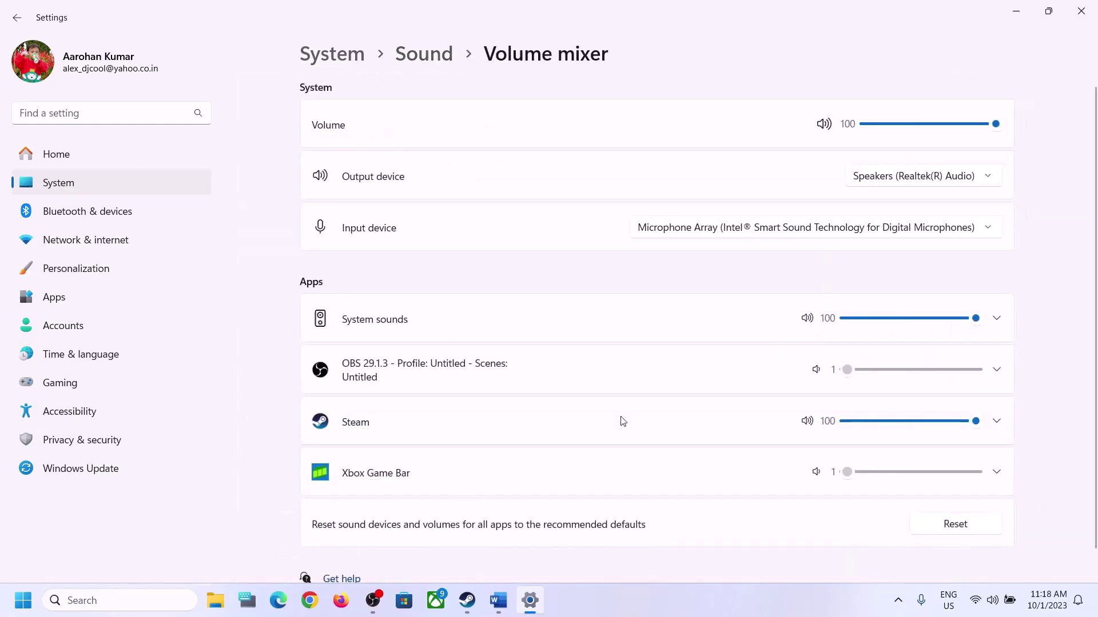
scroll(742, 406, "down", 1)
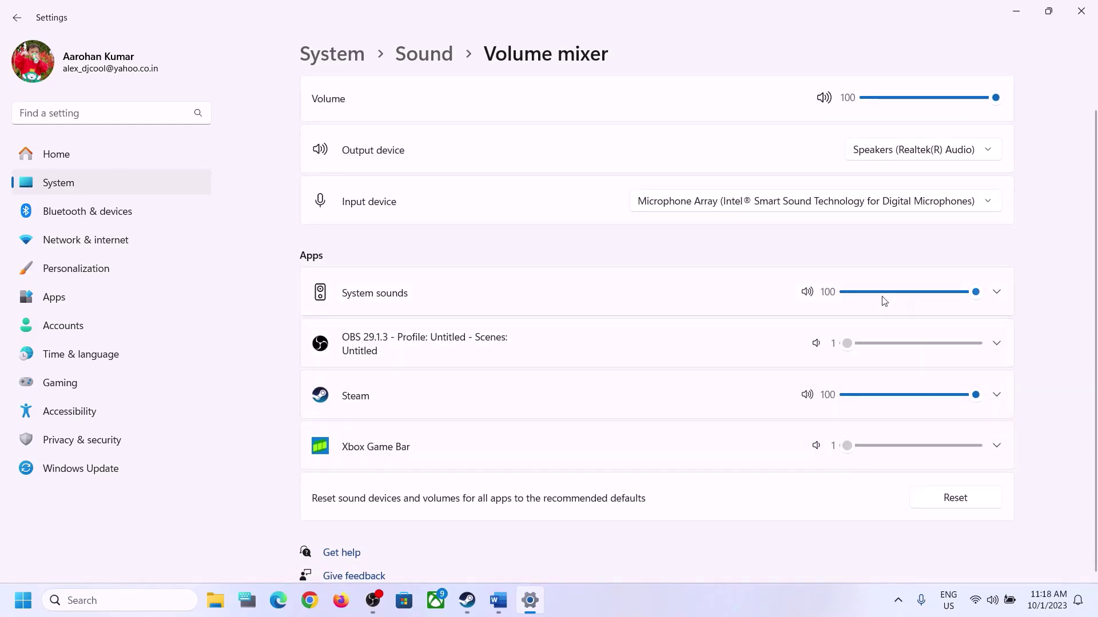
left_click(1081, 10)
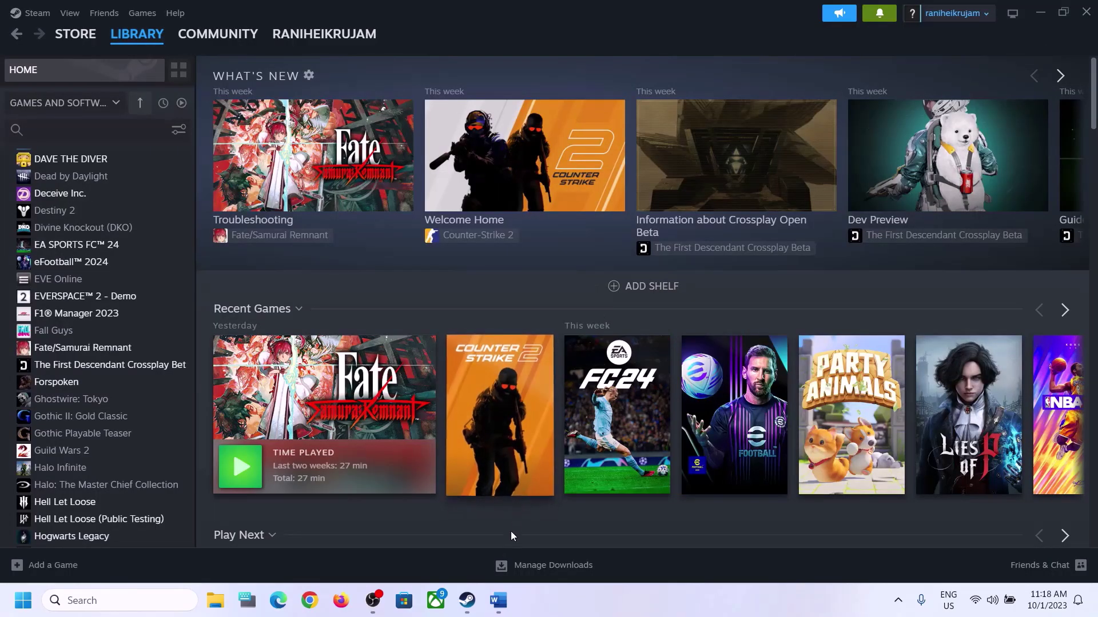
Step: Restore Word and highlight Step 3's 'Restart the game, Restart PC' text
left_click(497, 595)
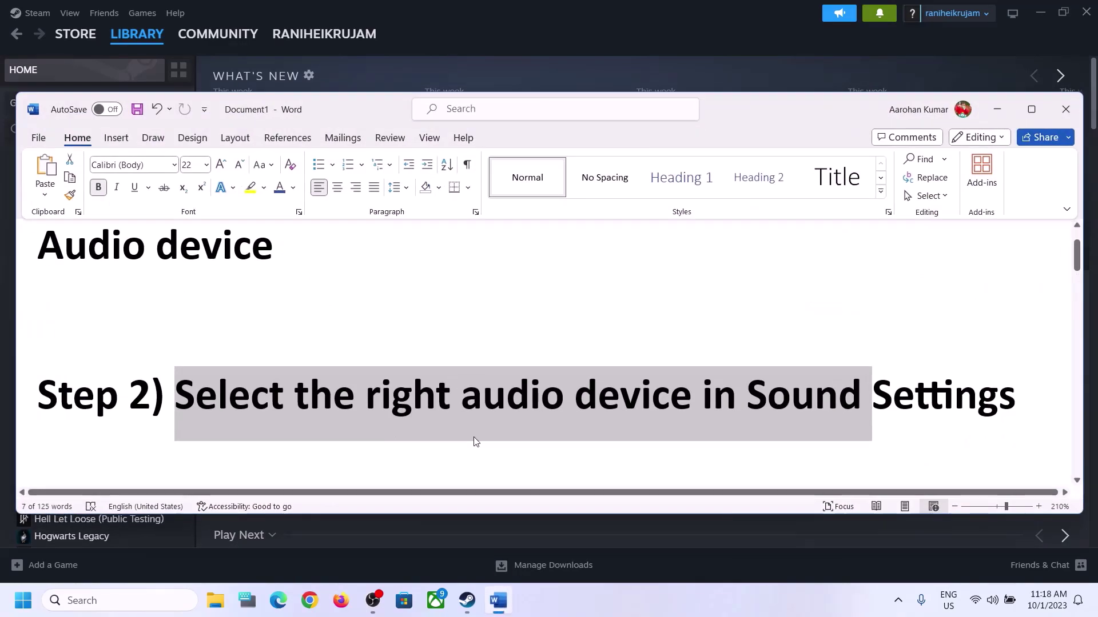
scroll(474, 438, "down", 1)
scroll(474, 437, "down", 1)
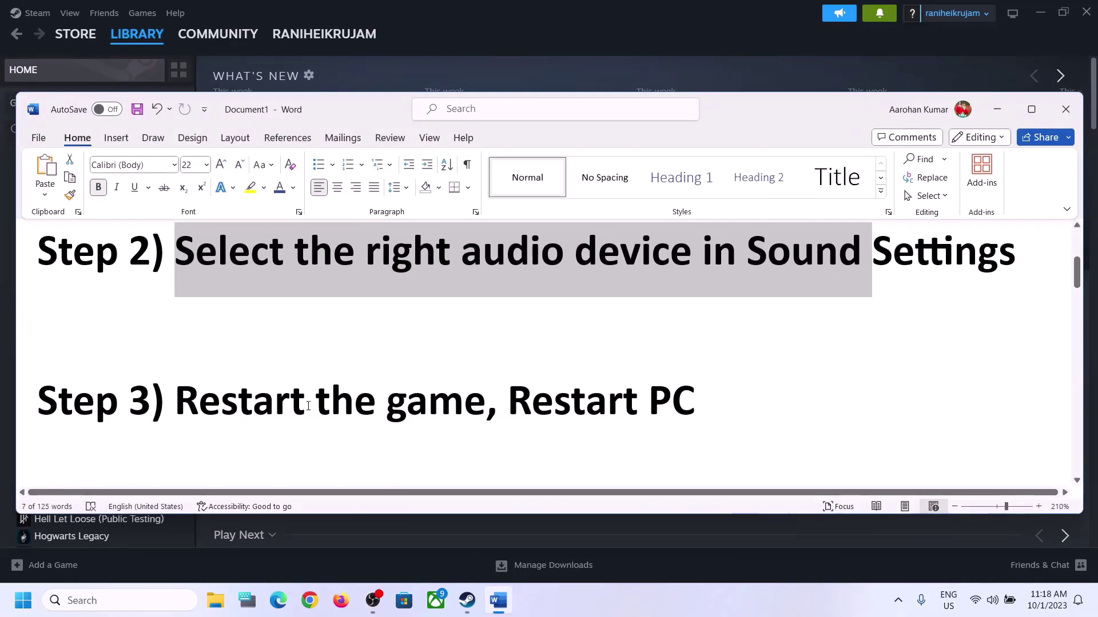
left_click_drag(176, 406, 483, 407)
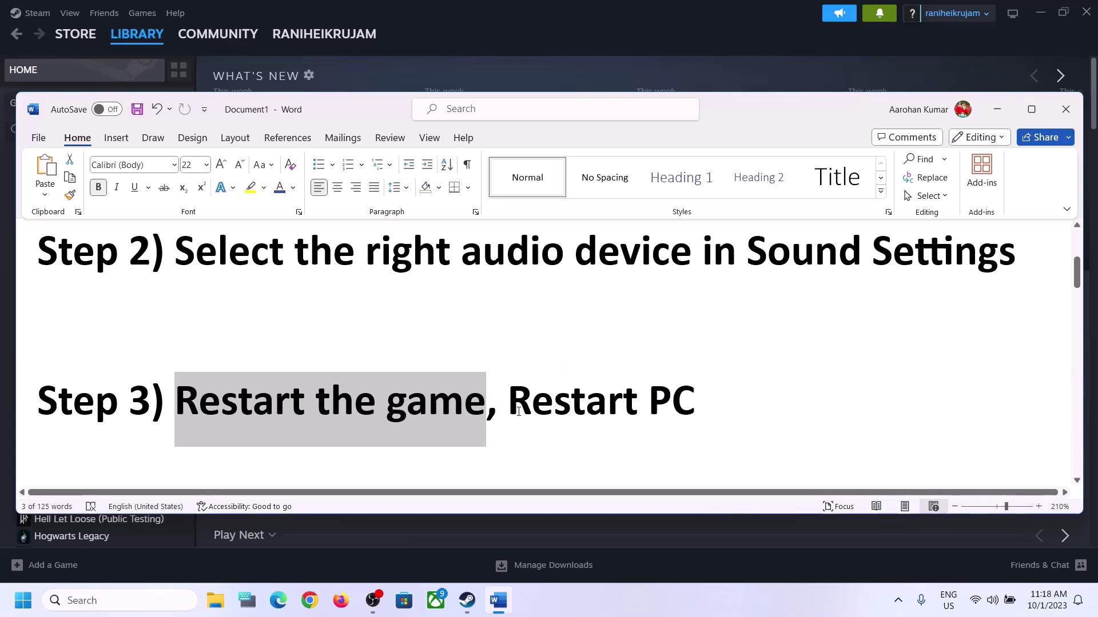
left_click_drag(511, 406, 697, 407)
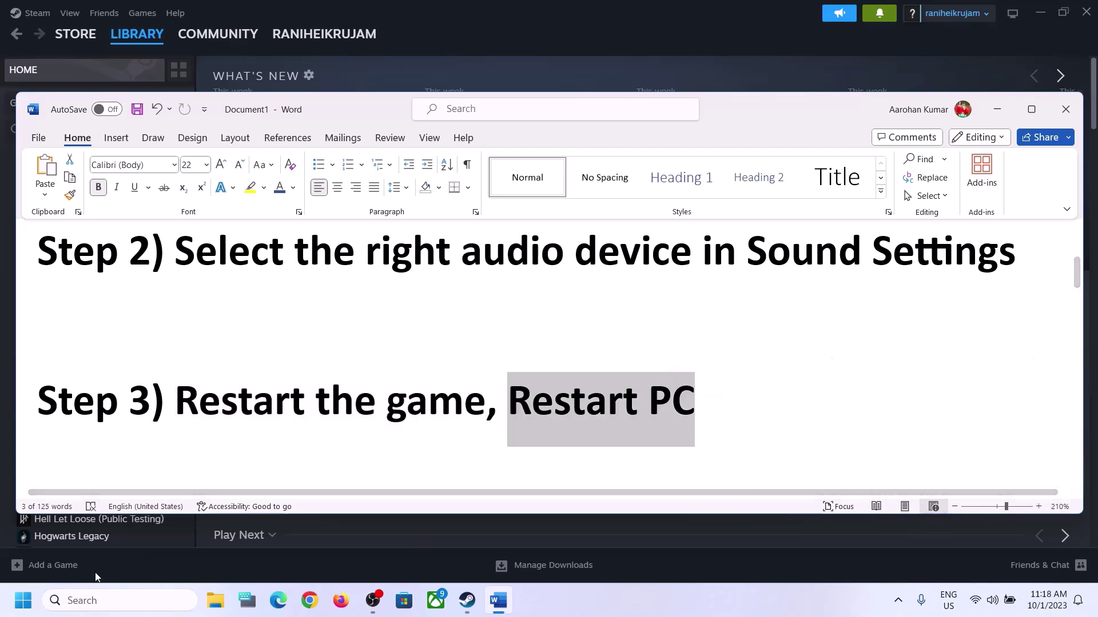
Step: Show the Start menu's Restart power option, dismiss it, then list Quick Settings' sound output devices
left_click(22, 600)
left_click(415, 551)
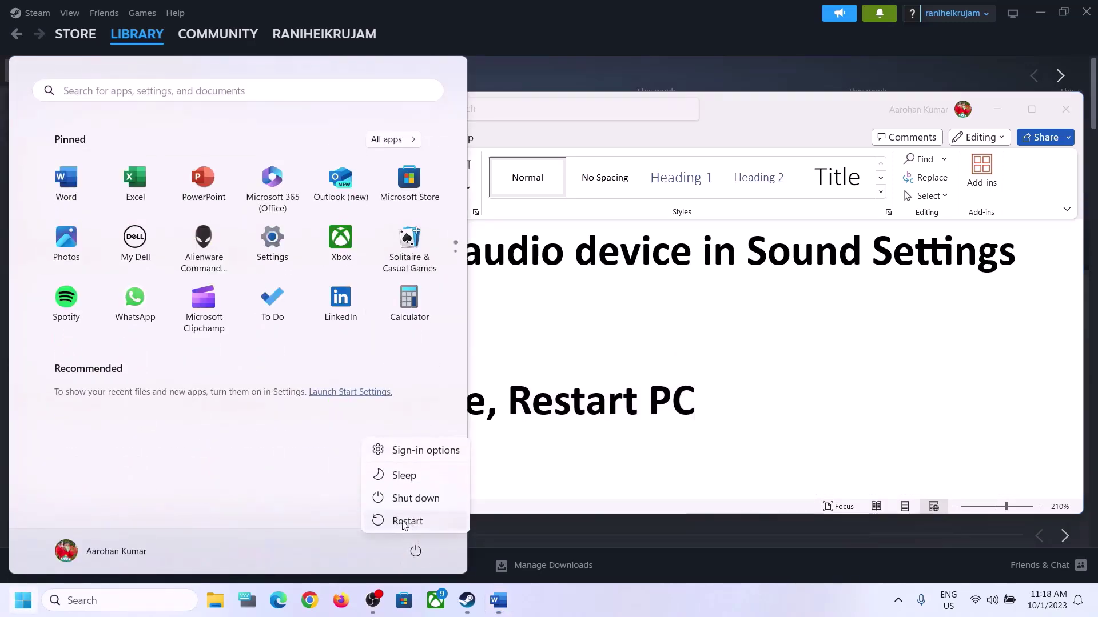
key("Escape")
left_click(789, 396)
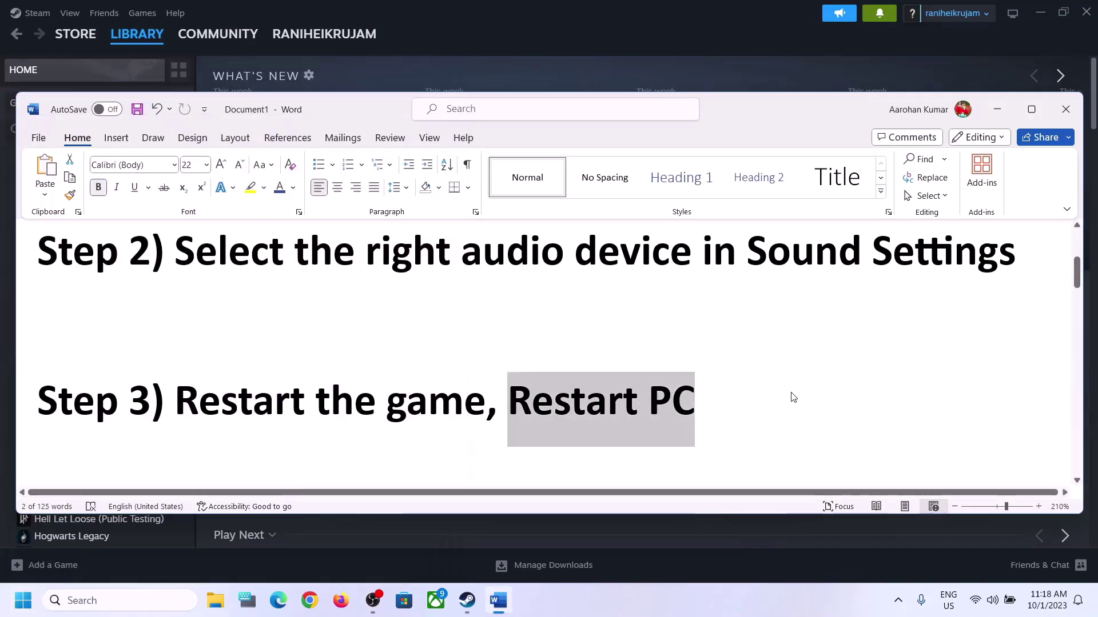
left_click(991, 600)
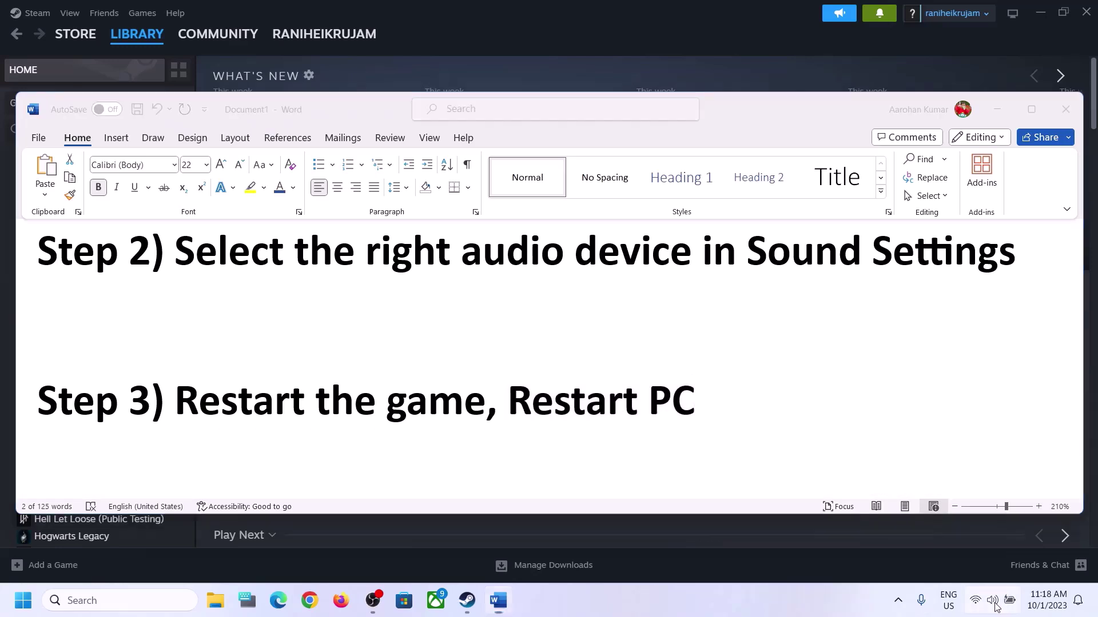
left_click(1072, 509)
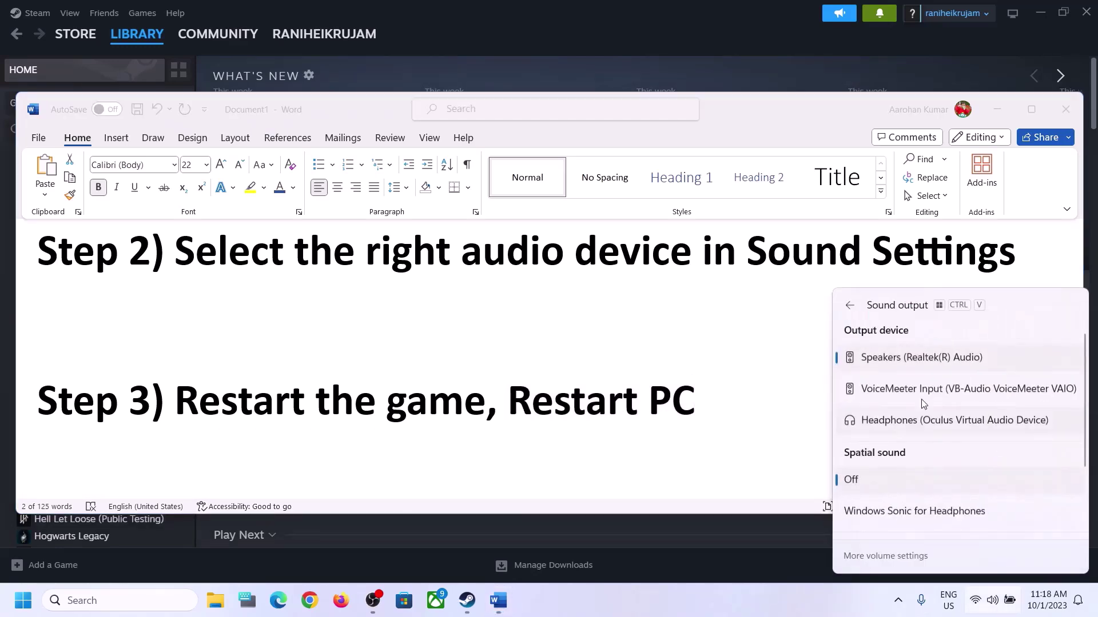